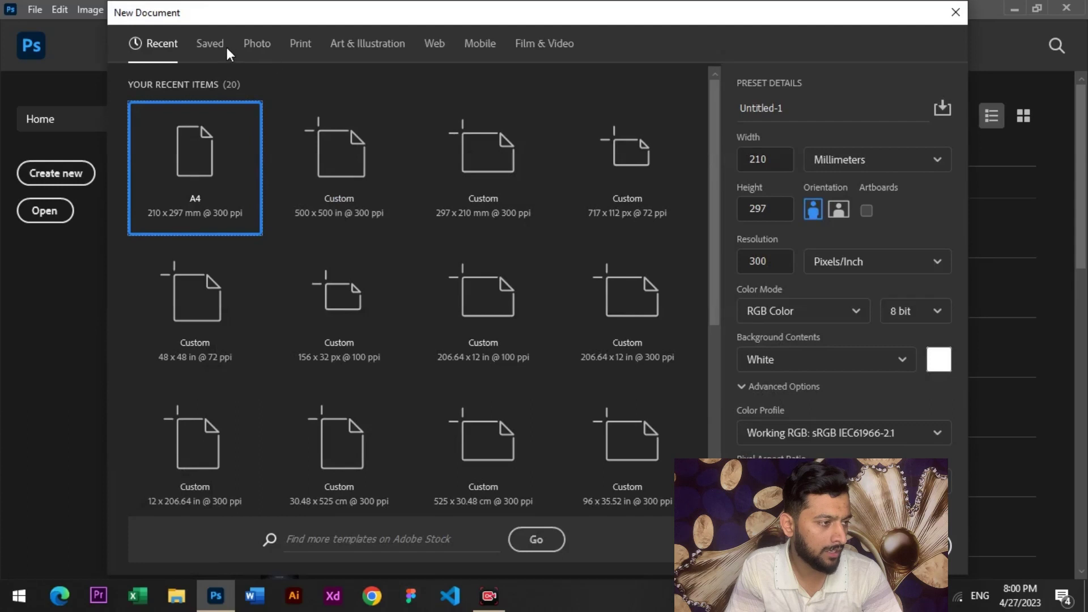
- Create a new A4 document from the print presets in landscape orientation, 297 x 210 mm at 300 ppi
click(310, 47)
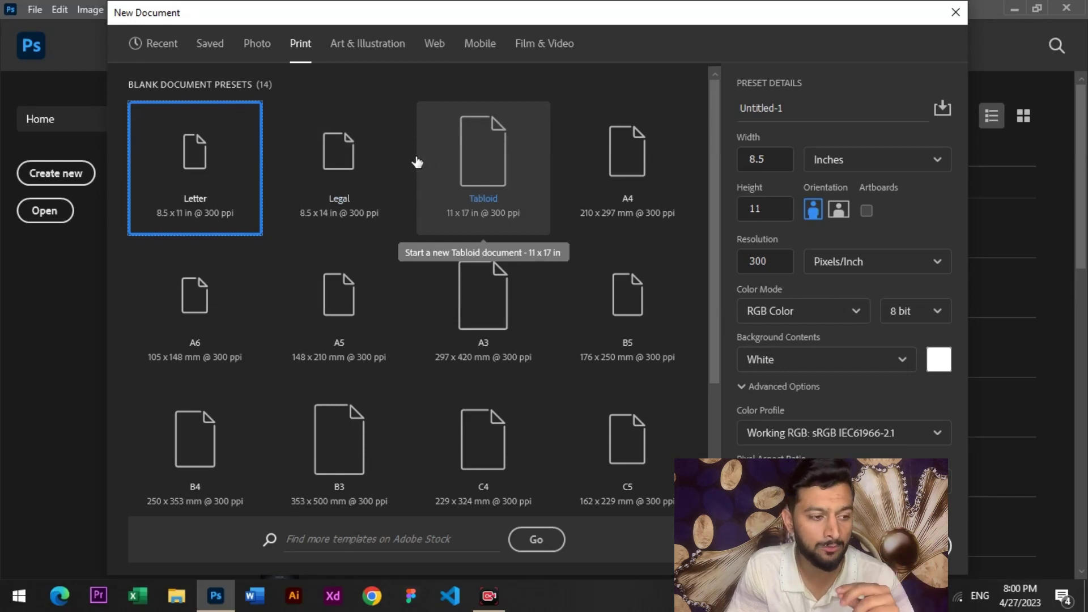
click(773, 163)
click(765, 211)
click(768, 165)
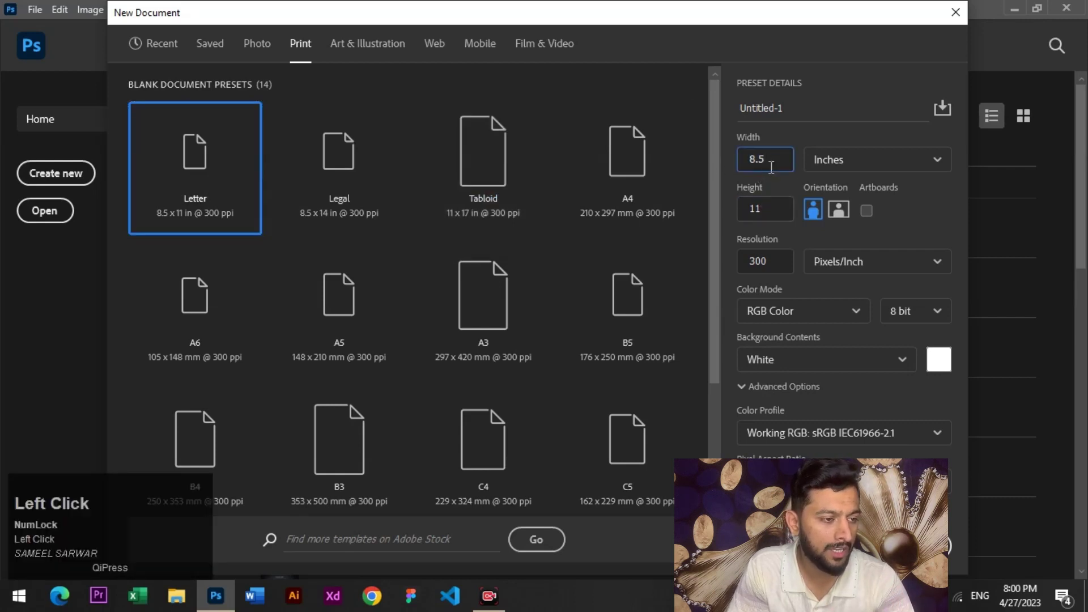
click(339, 170)
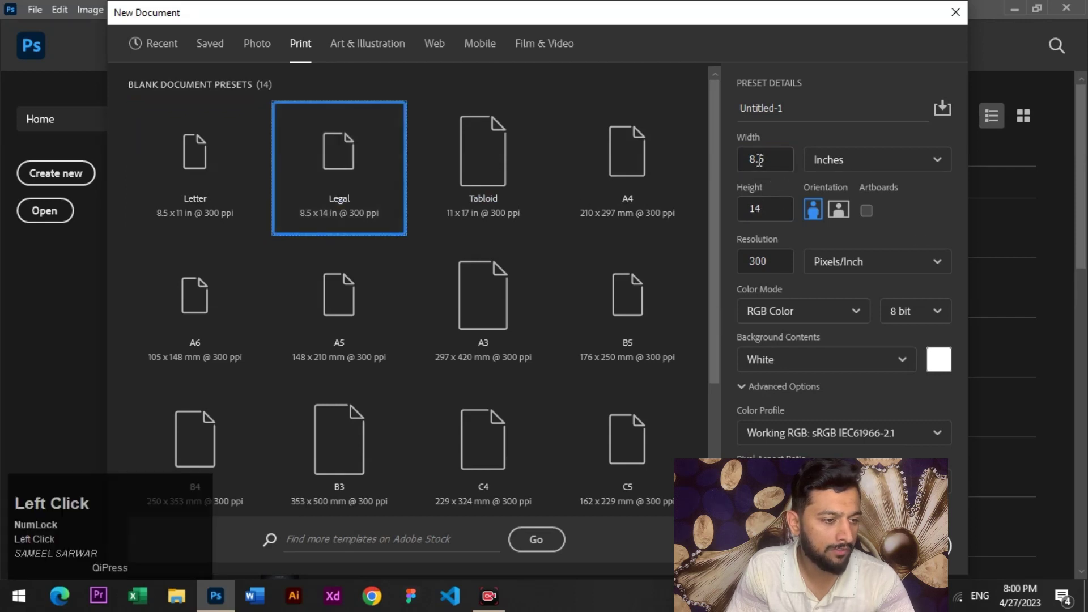
click(632, 176)
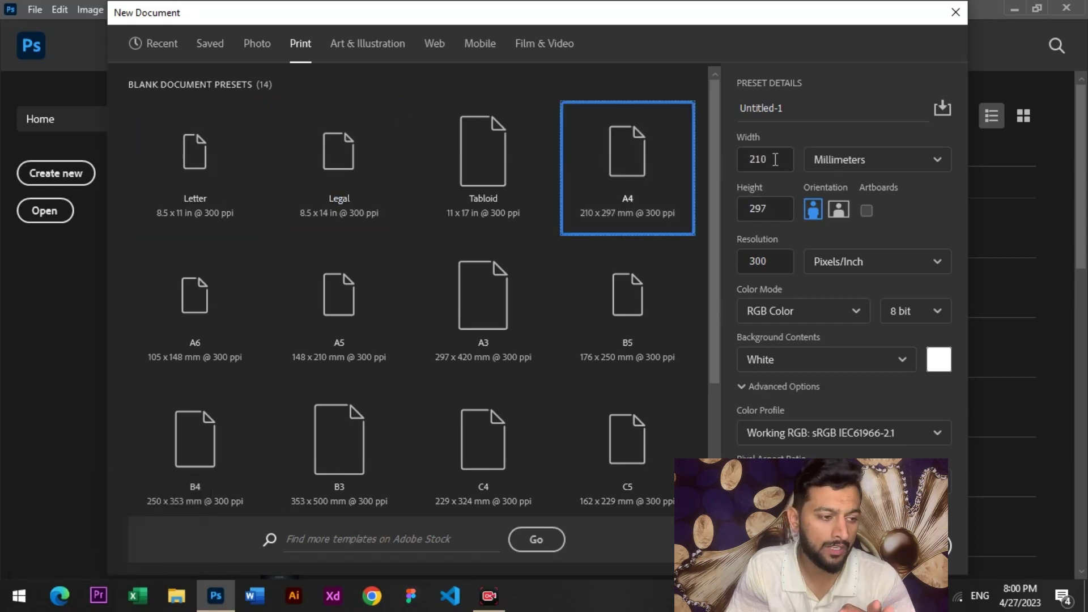
click(838, 211)
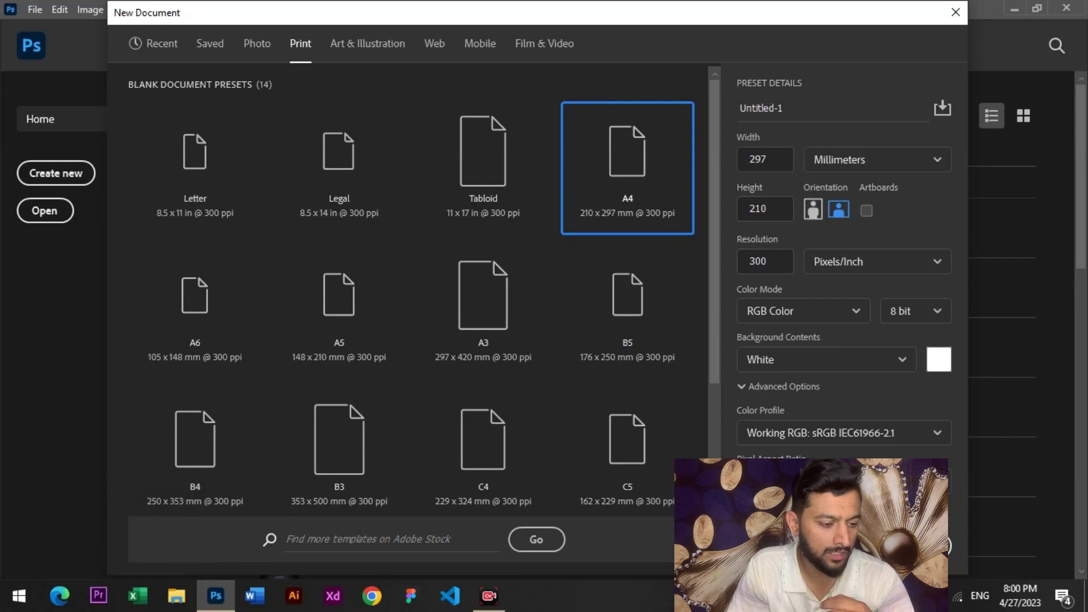
click(855, 546)
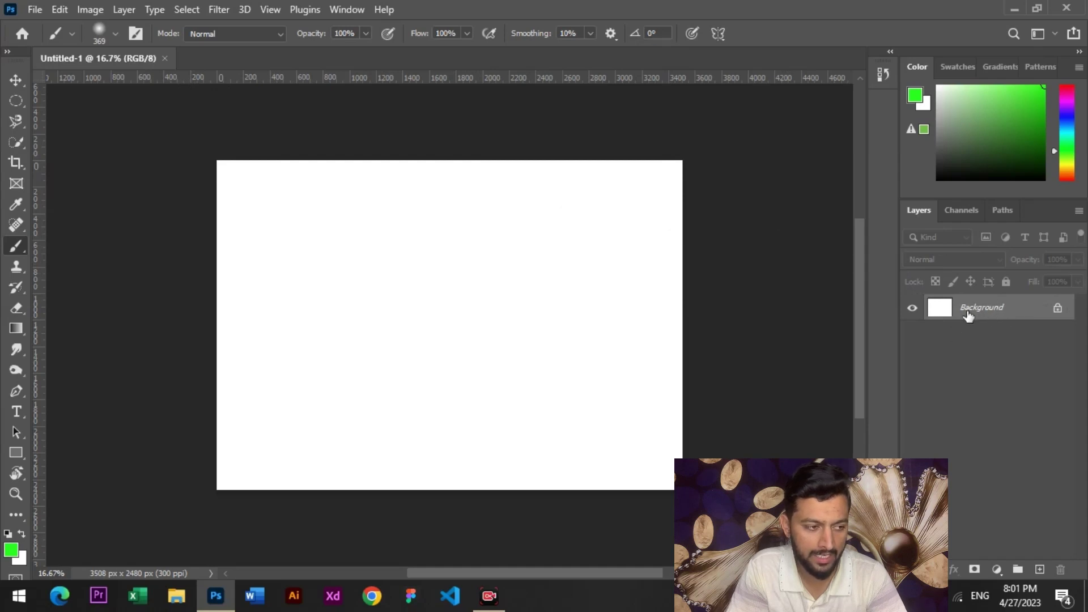
- Try to move the blank document's Background layer with the Move tool, declining its conversion to a normal layer
click(15, 80)
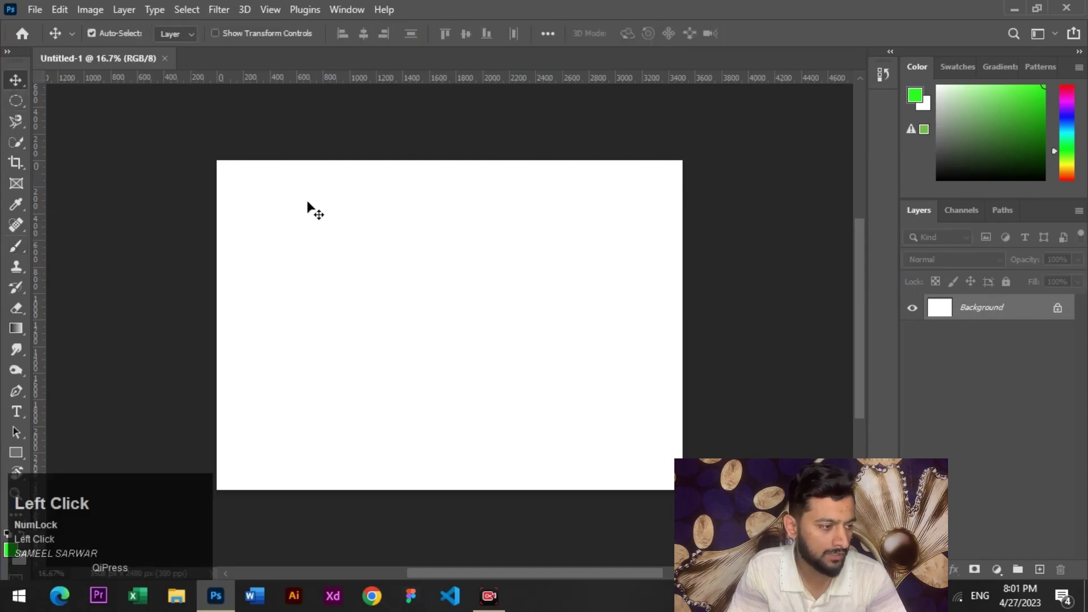
drag(521, 280, 548, 261)
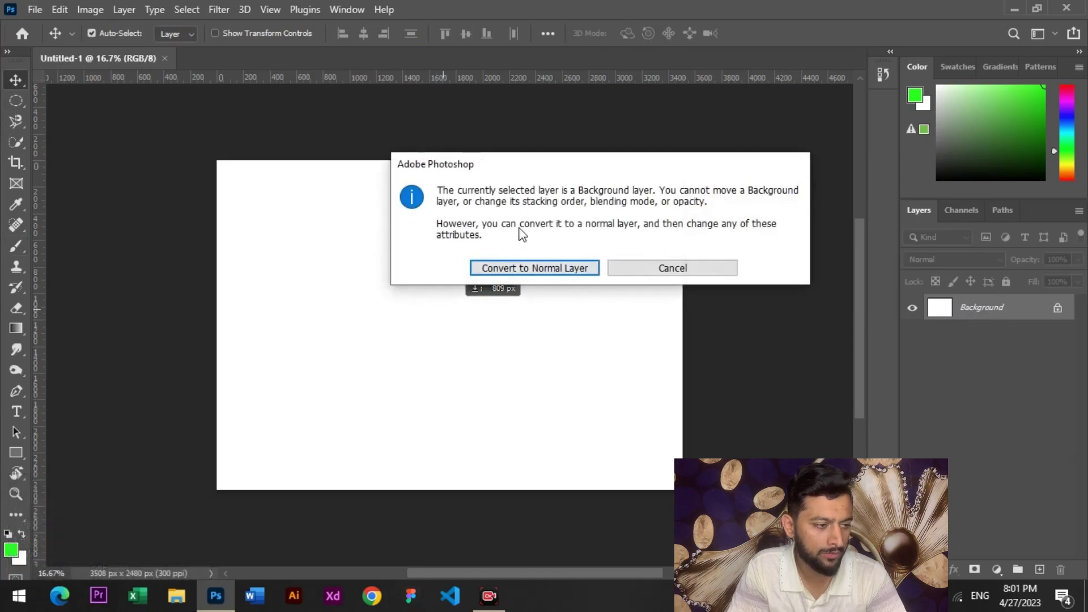
click(670, 273)
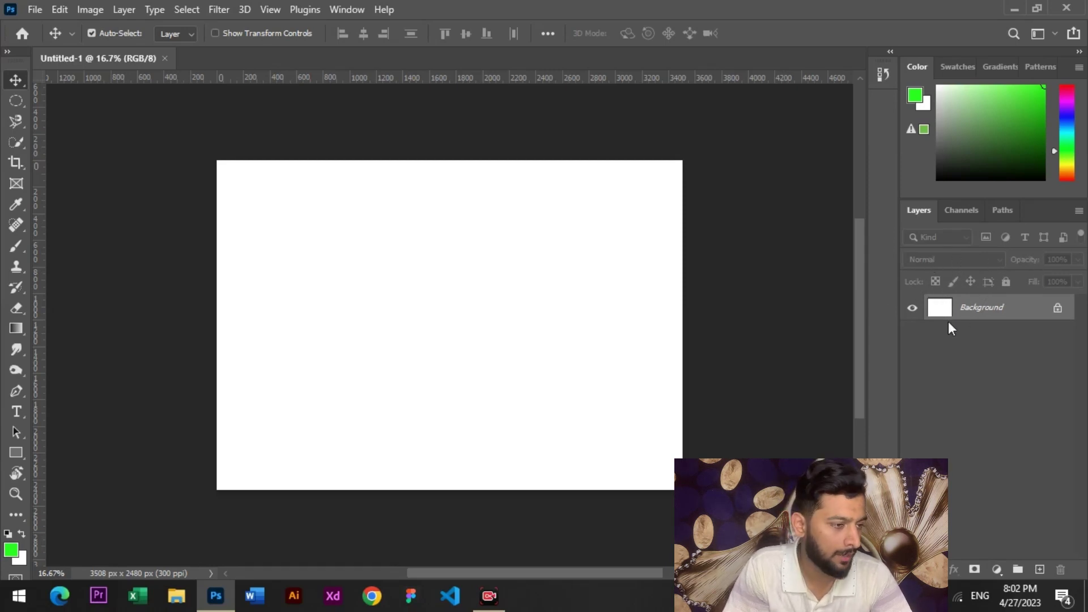
- Close the blank untitled document
click(35, 9)
mouse_move(60, 9)
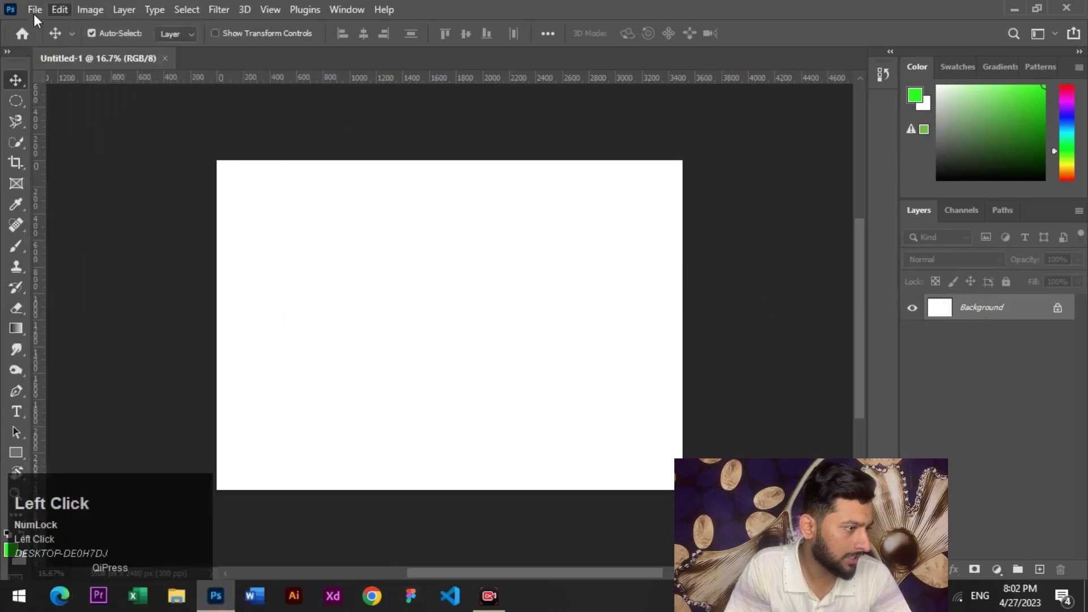
click(211, 27)
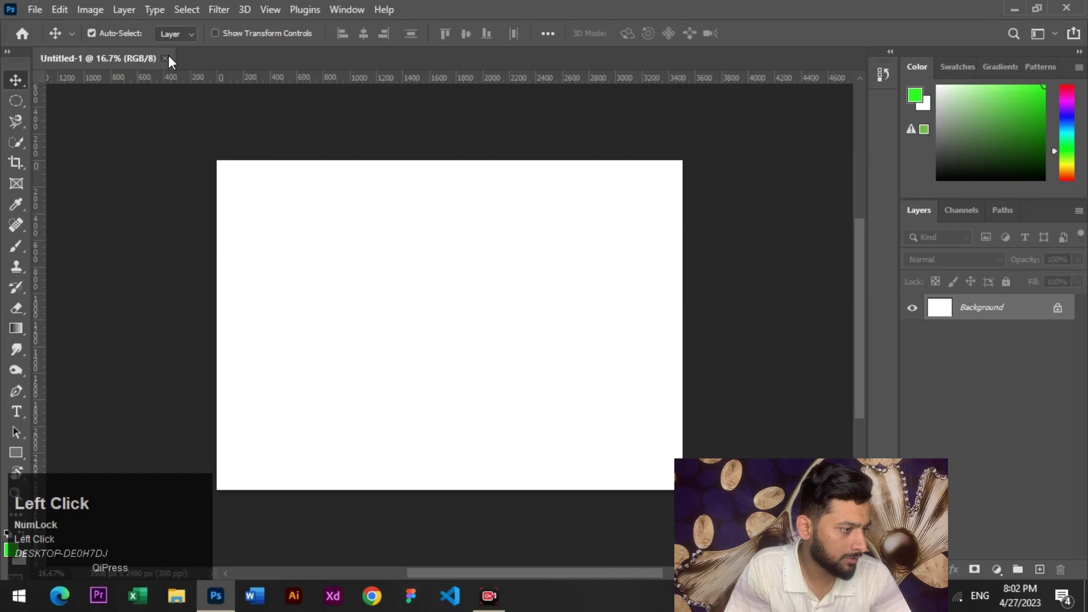
click(166, 58)
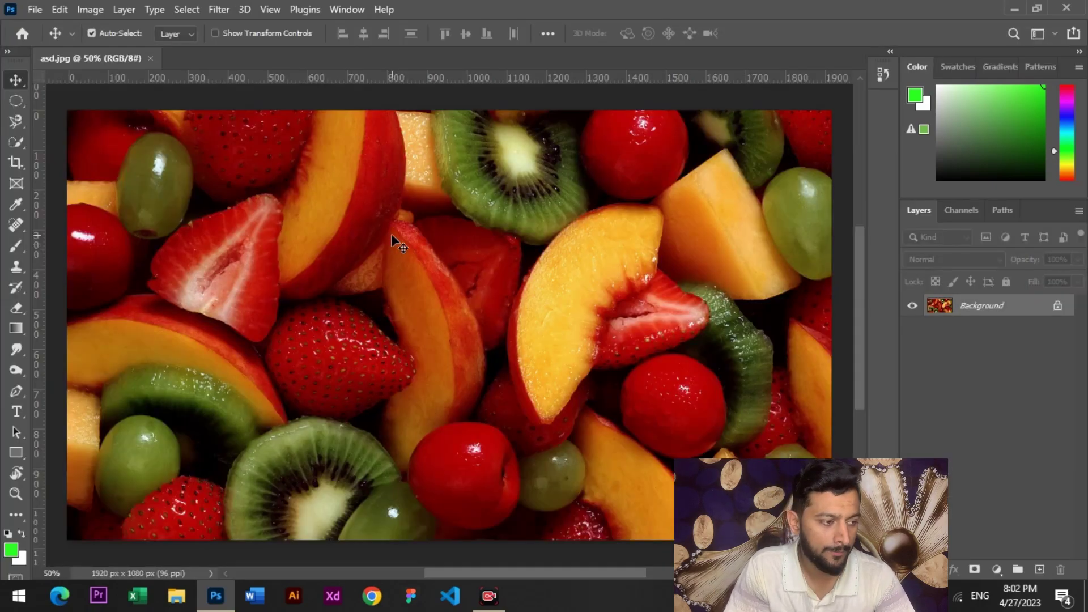
- Try to move the fruit photo's locked Background layer, declining its conversion to a normal layer
click(485, 258)
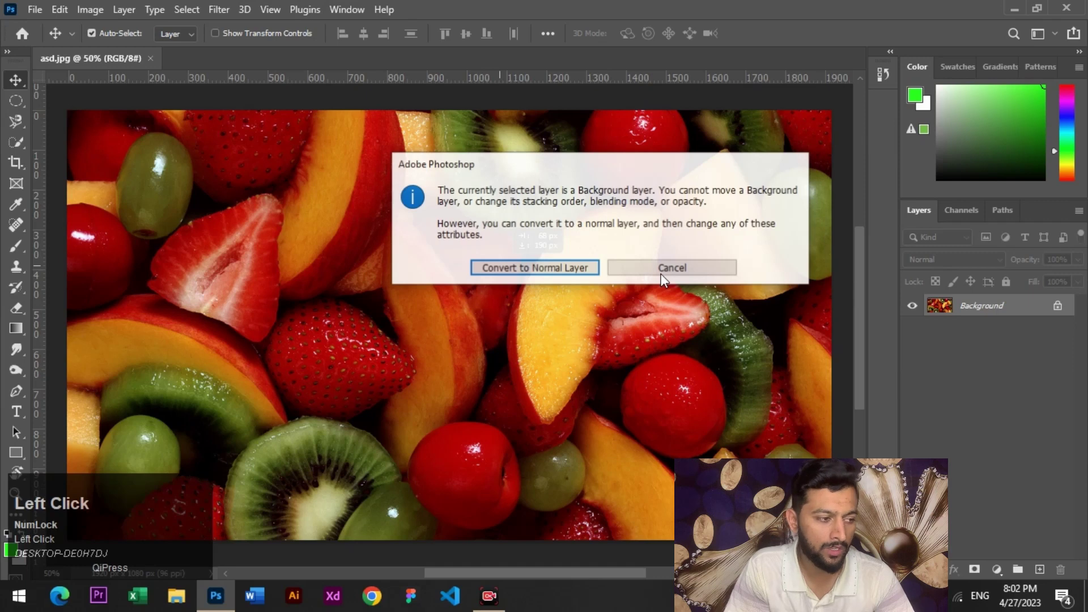
click(661, 270)
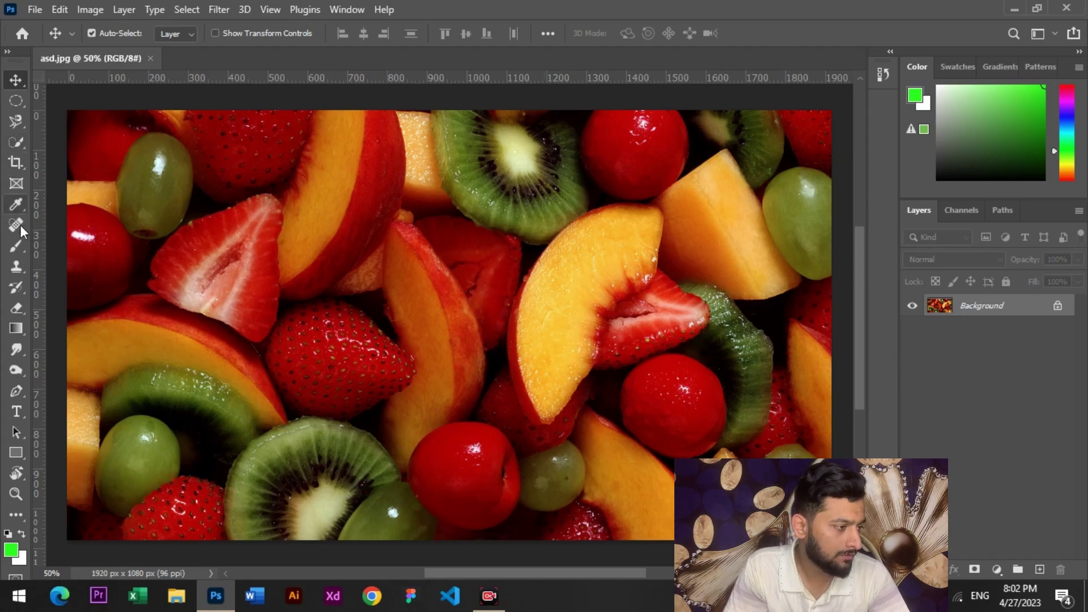
- Paint broad soft strokes in green 30ff00 directly over the fruit photo's Background layer with the Brush tool
click(16, 245)
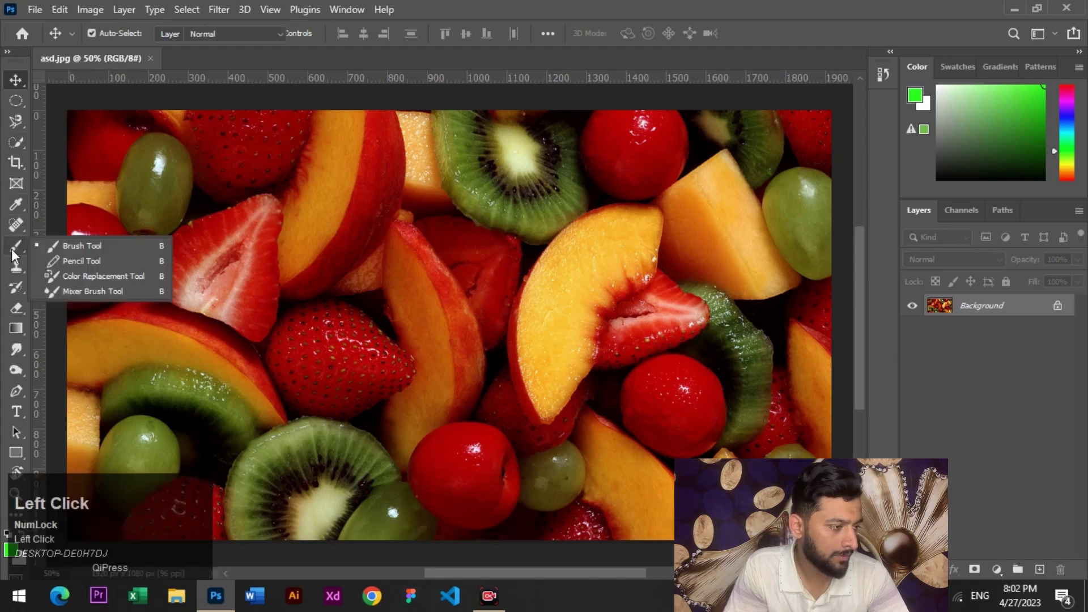
click(113, 249)
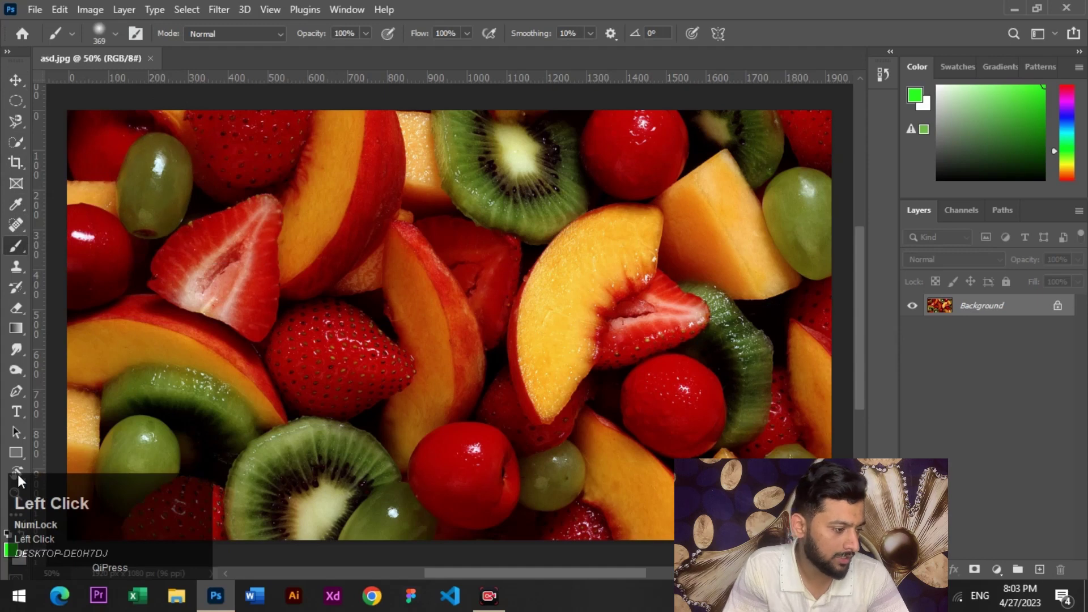
click(11, 553)
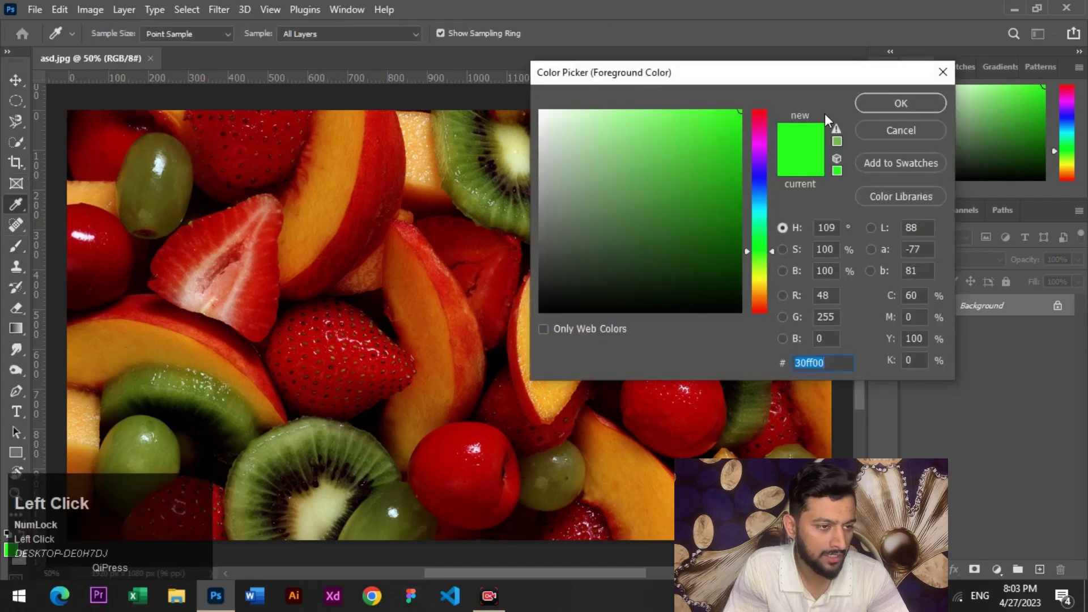
click(907, 105)
mouse_move(500, 172)
mouse_down()
mouse_move(619, 352)
mouse_move(616, 454)
mouse_up()
mouse_move(376, 195)
mouse_down()
mouse_move(190, 318)
mouse_move(238, 447)
mouse_up()
mouse_move(692, 158)
mouse_down()
mouse_move(789, 265)
mouse_move(707, 451)
mouse_move(629, 494)
mouse_up()
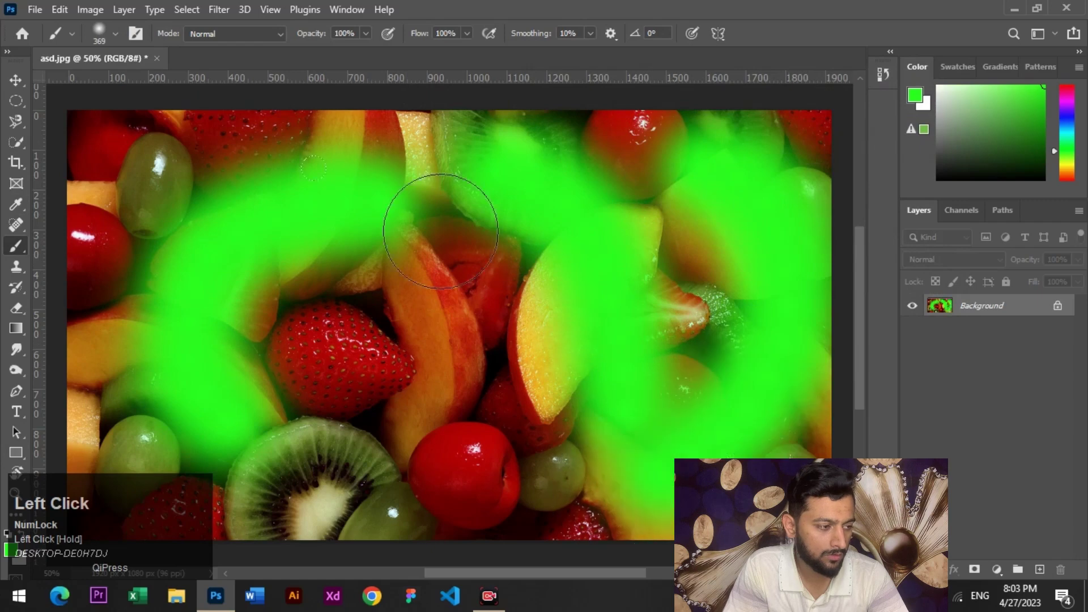
drag(317, 228, 305, 318)
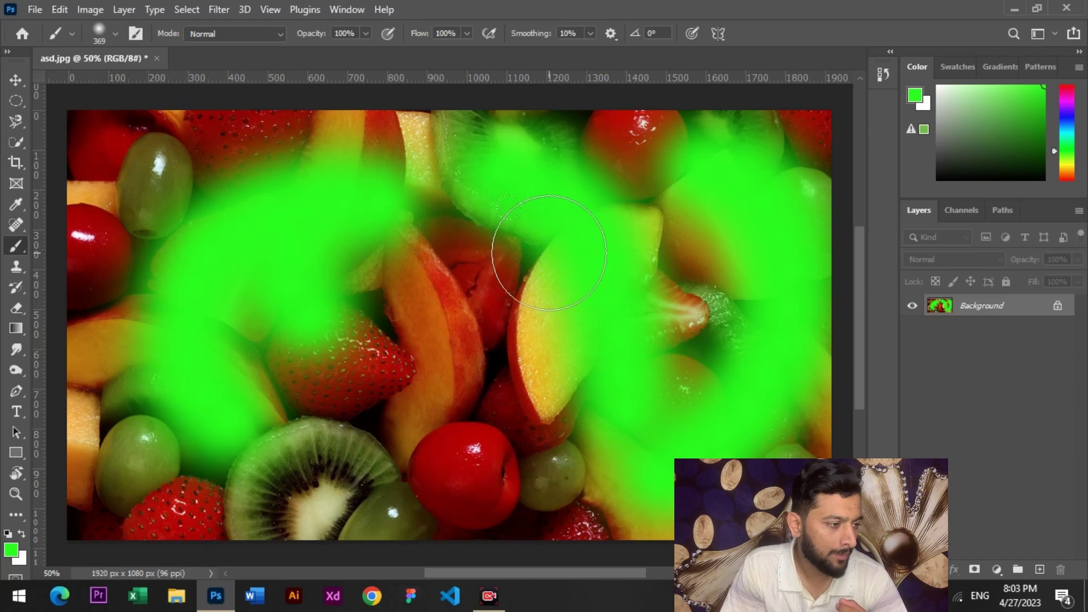
mouse_move(393, 396)
mouse_down()
mouse_move(489, 321)
mouse_move(478, 317)
mouse_up()
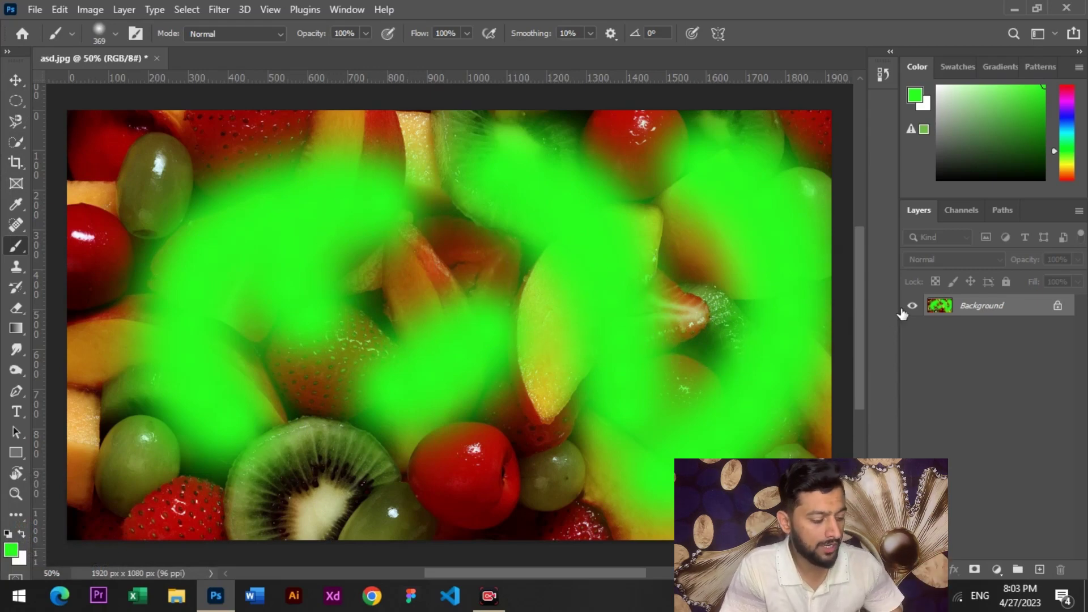
- Undo all the green brush strokes painted on the Background layer
key(ctrl+z)
key(ctrl+z)
key(ctrl+z)
key(ctrl+z)
key(ctrl+z)
key(ctrl+z)
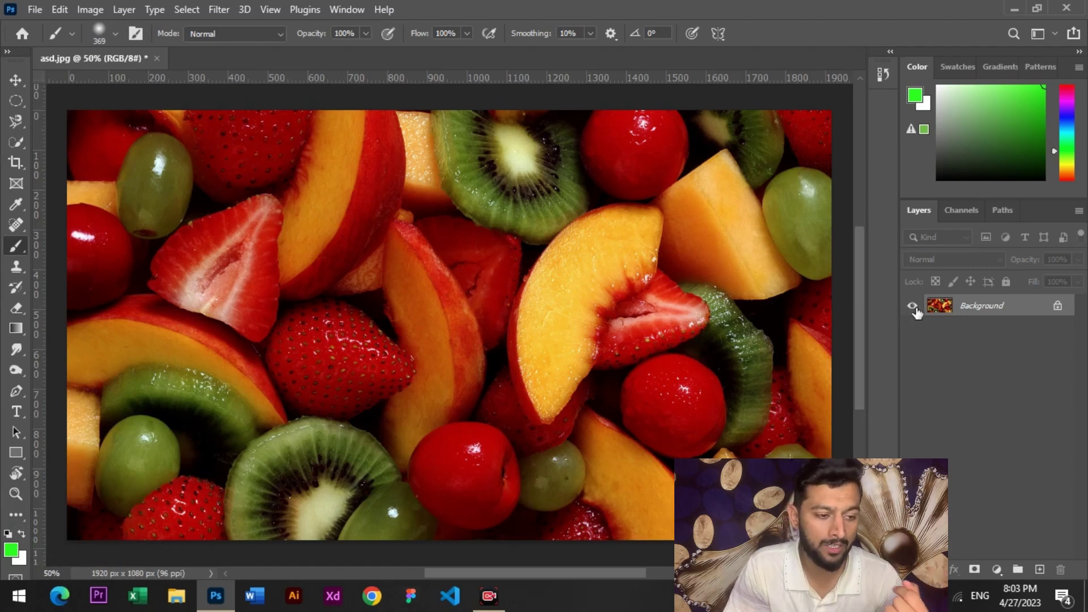
- Add a new empty layer above the Background and paint several broad soft green brush strokes on it
click(1038, 574)
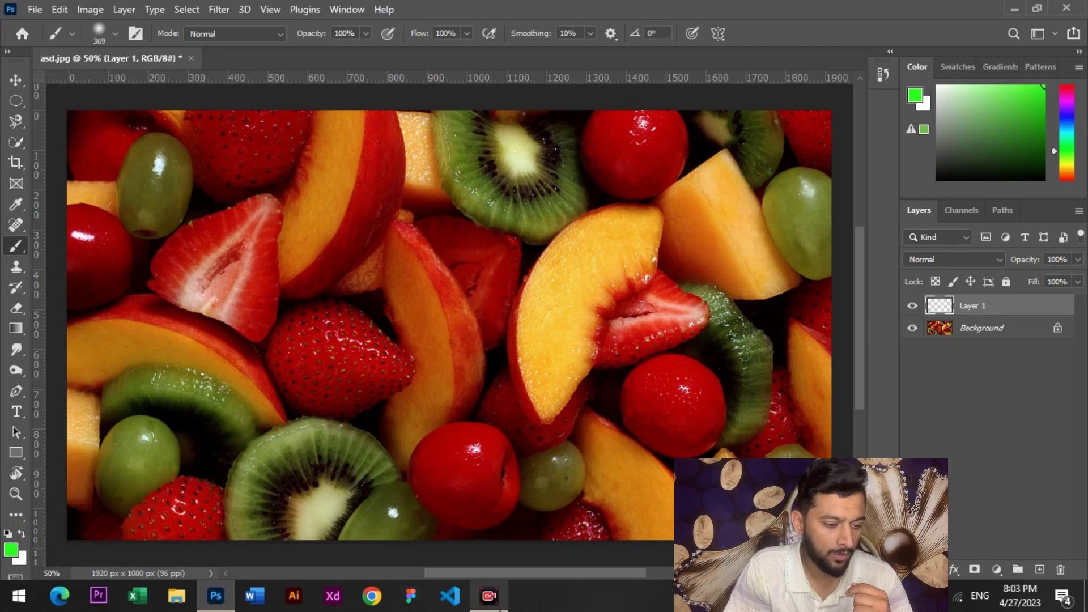
click(496, 601)
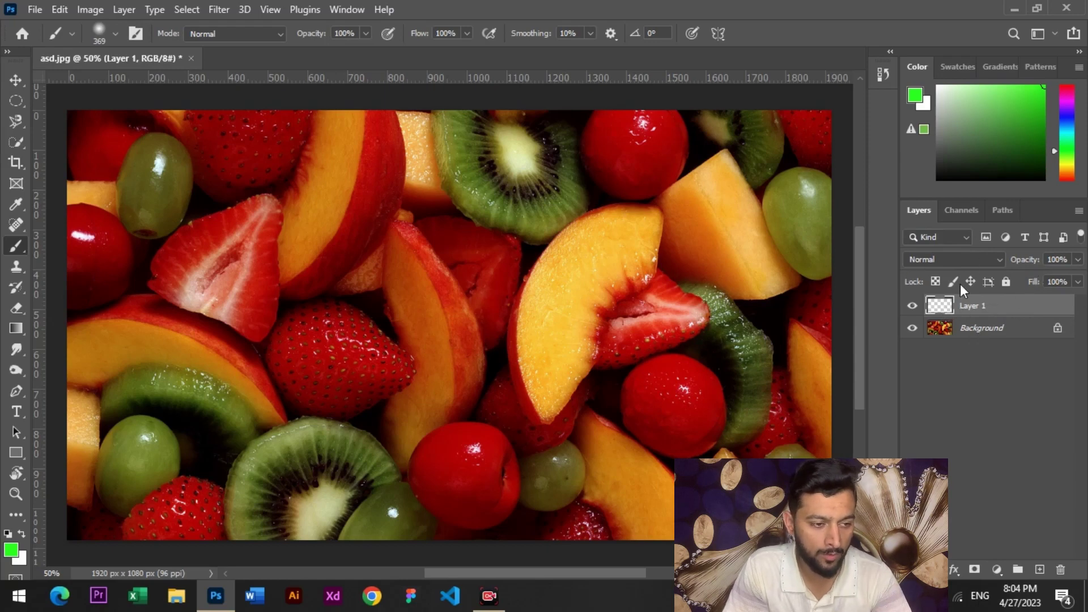
click(994, 330)
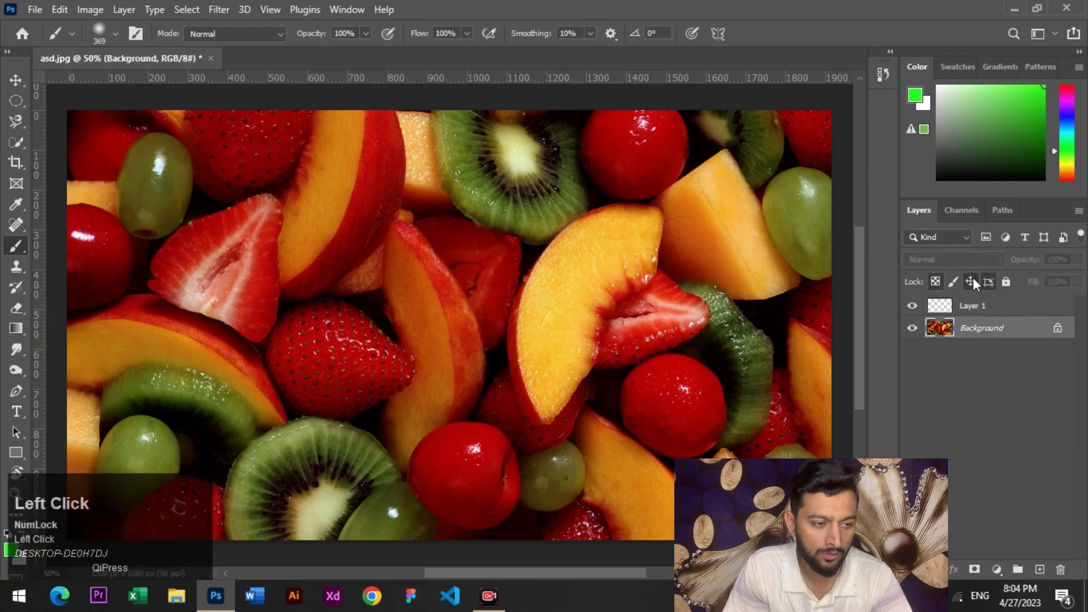
click(996, 308)
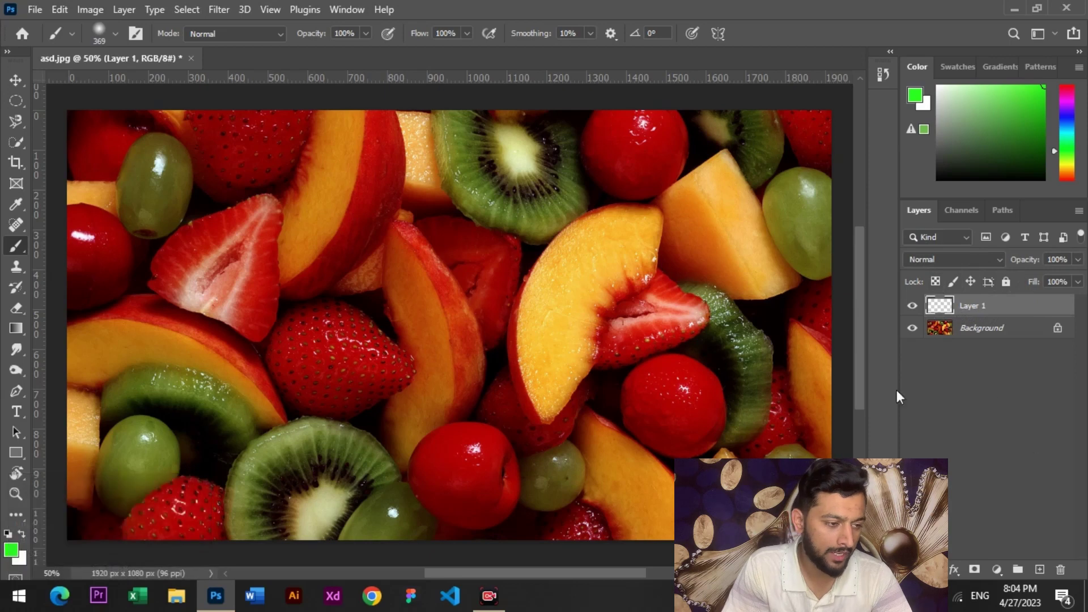
mouse_move(550, 219)
mouse_down()
mouse_move(675, 329)
mouse_move(680, 423)
mouse_up()
mouse_move(409, 195)
mouse_down()
mouse_move(304, 230)
mouse_move(232, 314)
mouse_move(205, 444)
mouse_move(283, 453)
mouse_move(403, 315)
mouse_move(530, 460)
mouse_move(663, 471)
mouse_up()
drag(764, 207, 669, 146)
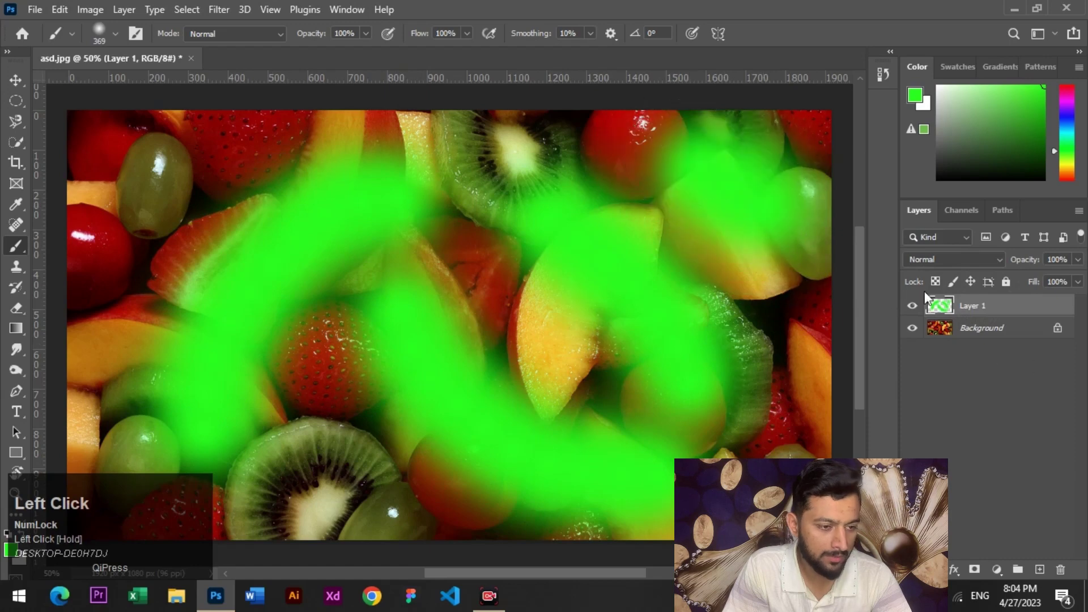
- Hide and show the Background layer to inspect the separate strokes, and preview blend modes on Layer 1 without applying one
click(913, 328)
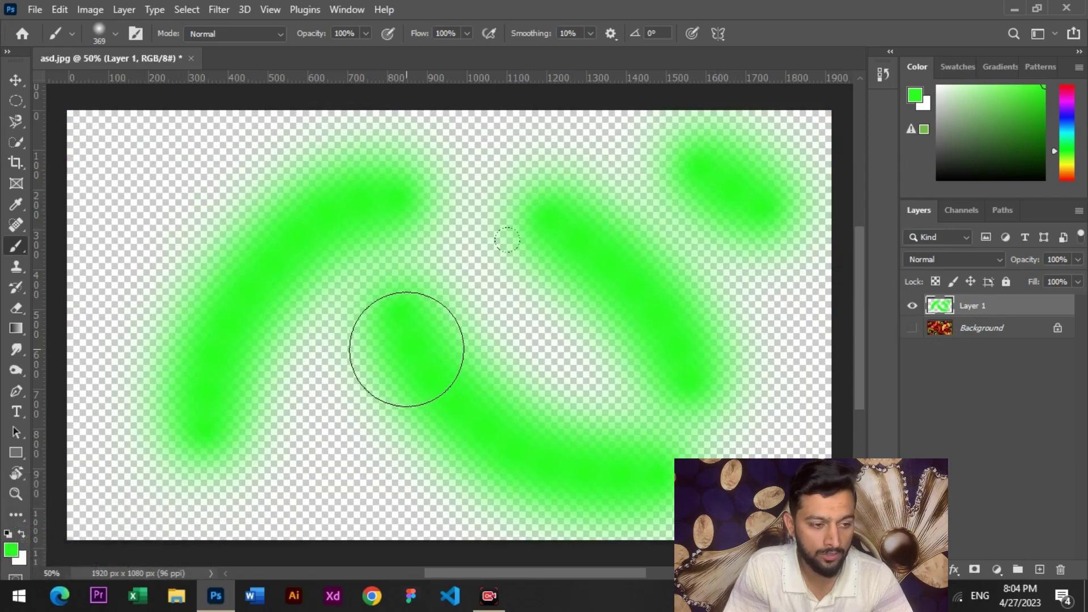
click(913, 328)
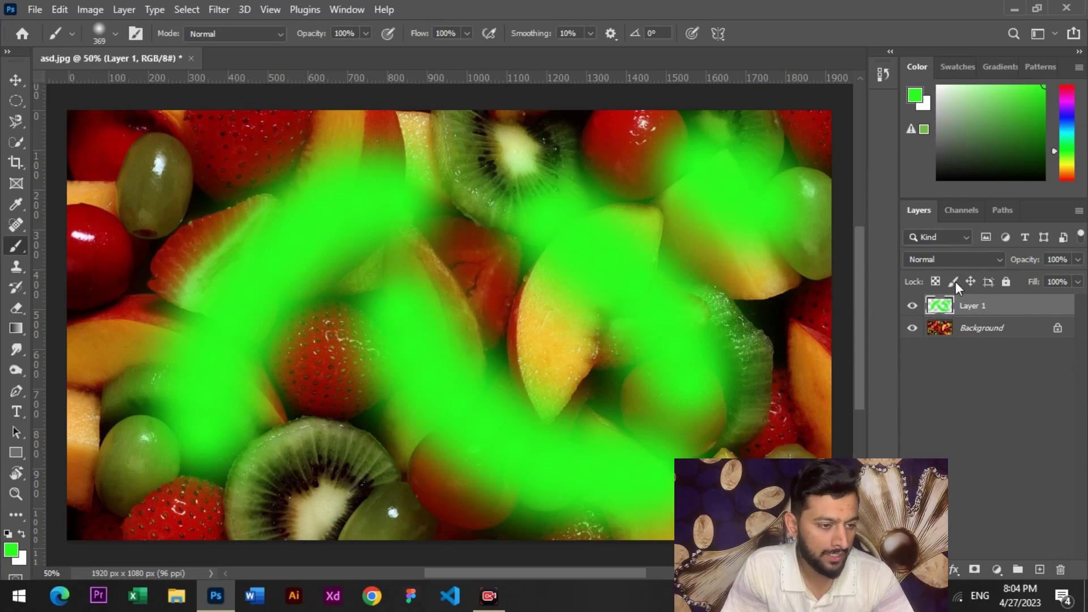
click(982, 259)
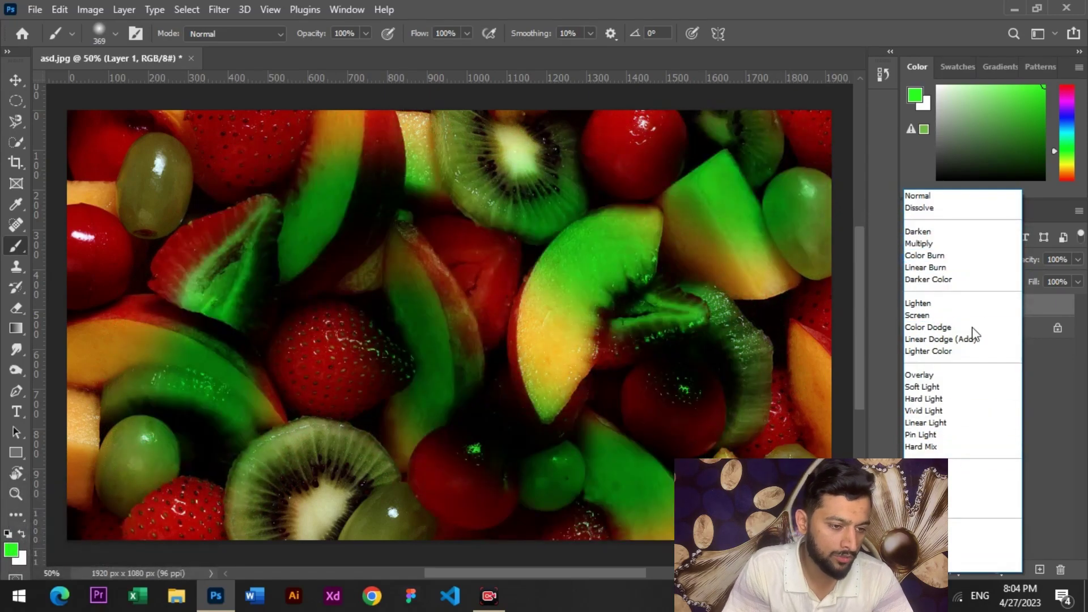
click(1044, 397)
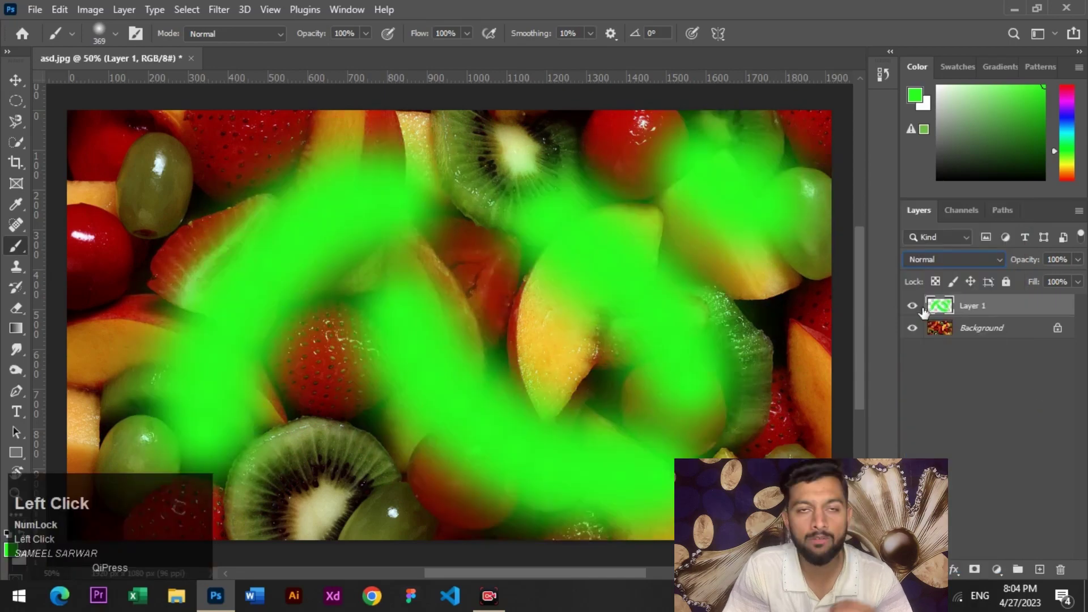
click(913, 329)
click(914, 329)
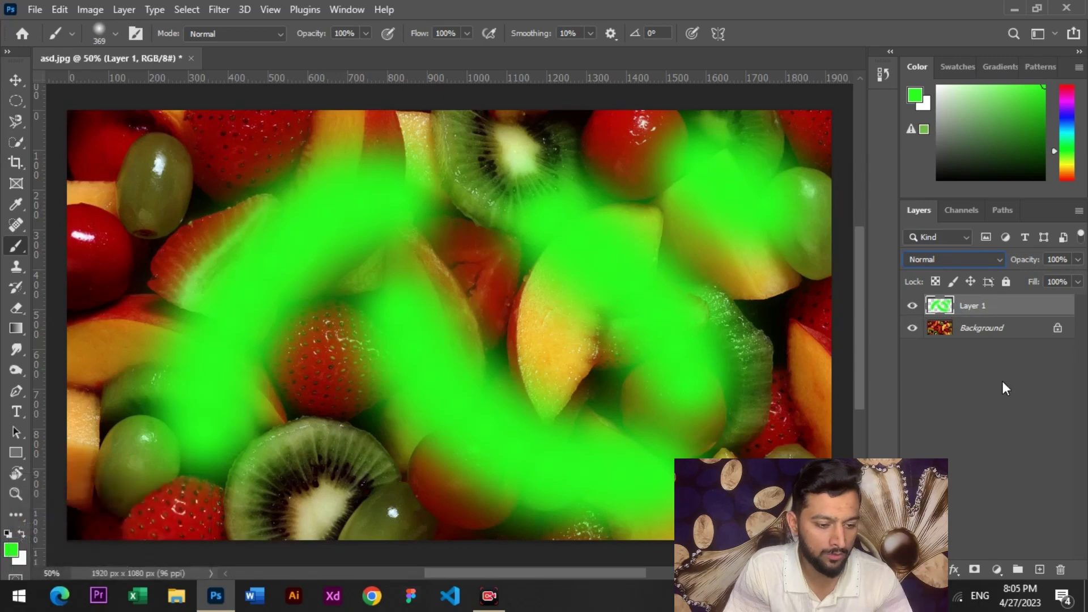
- Delete Layer 1 containing the green brush strokes
click(1061, 569)
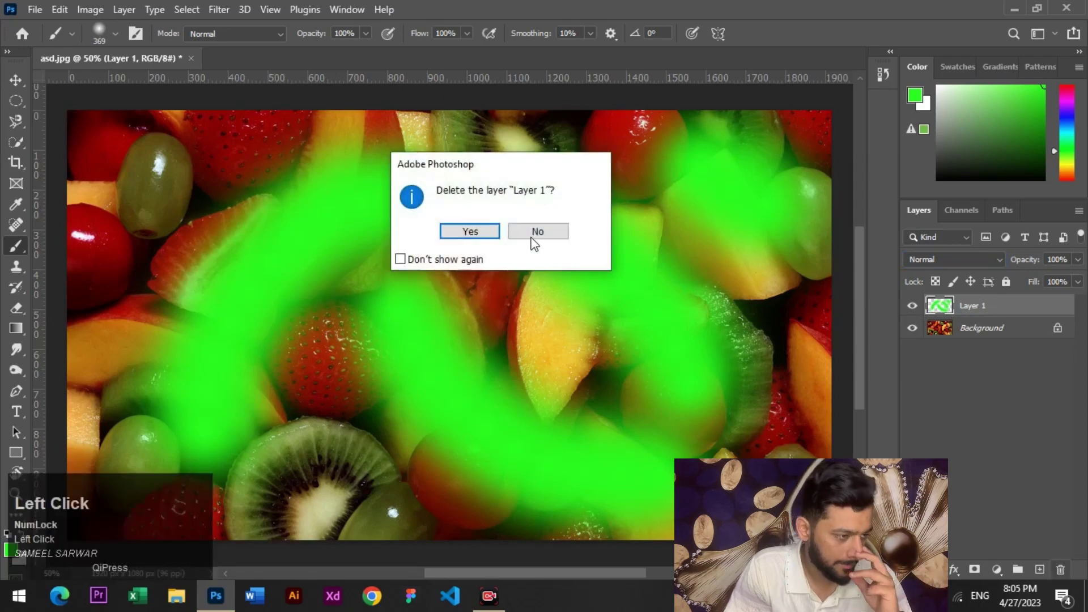
click(485, 234)
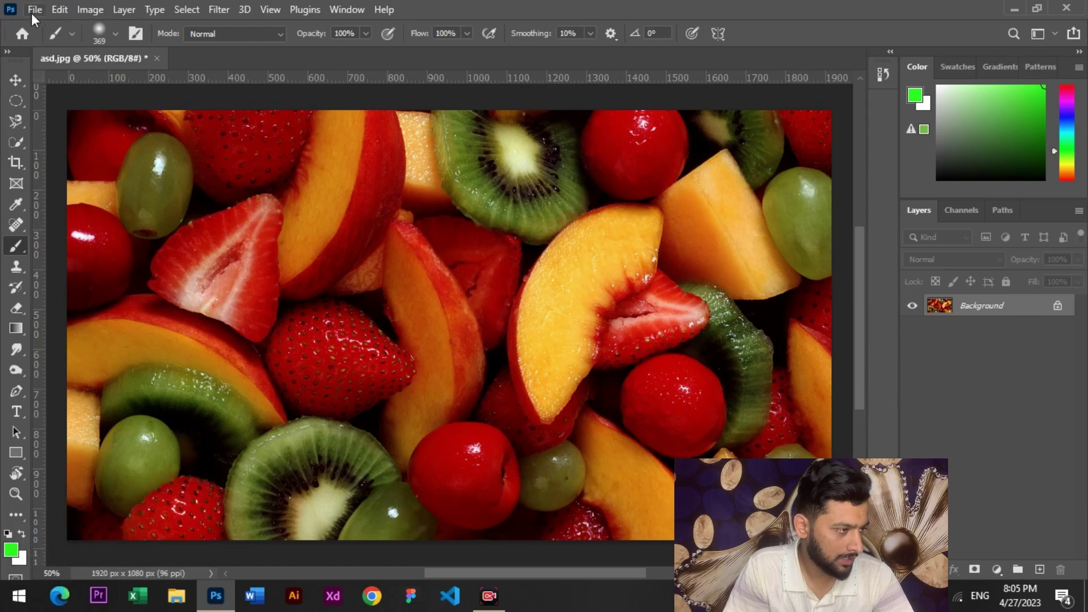
- Select the right third of the fruit photo at full height with the Rectangular Marquee tool
click(16, 80)
right_click(16, 100)
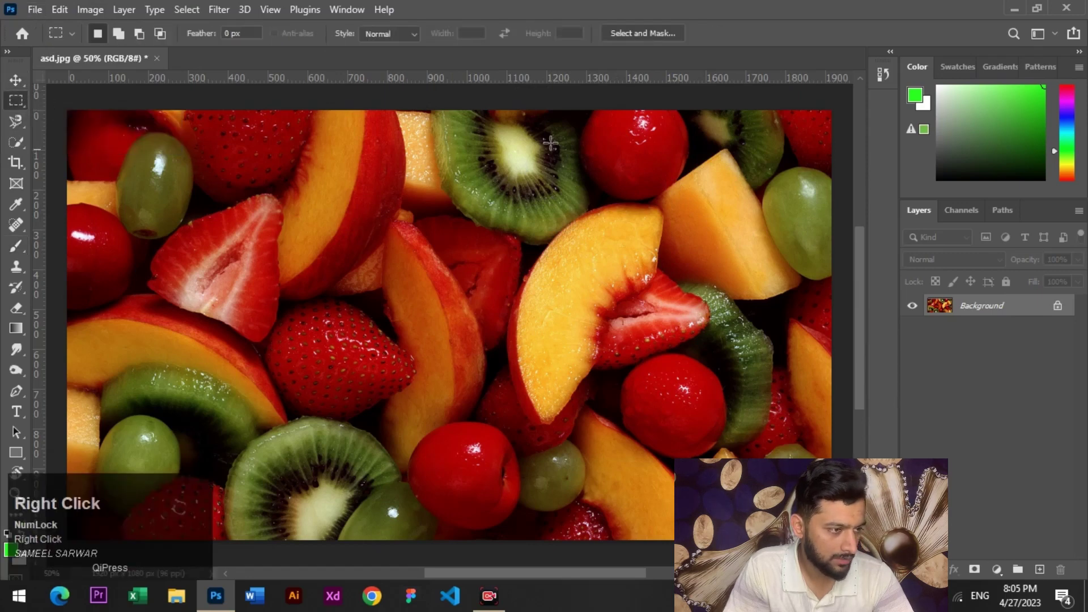
drag(578, 110, 831, 539)
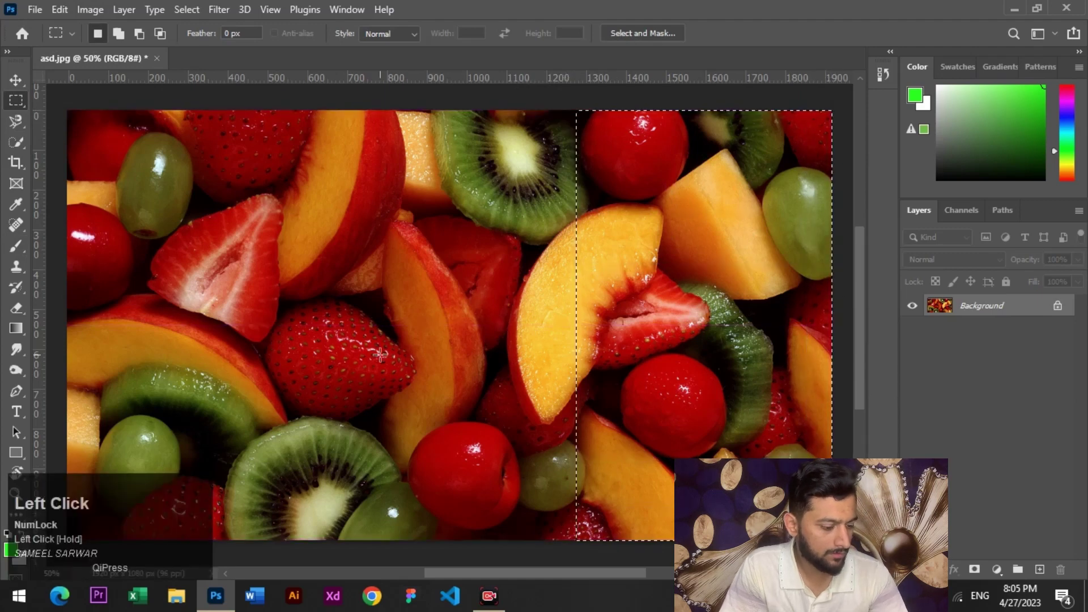
- Fill the selected right third of the Background with the green foreground colour and deselect it
key(alt+BackSpace)
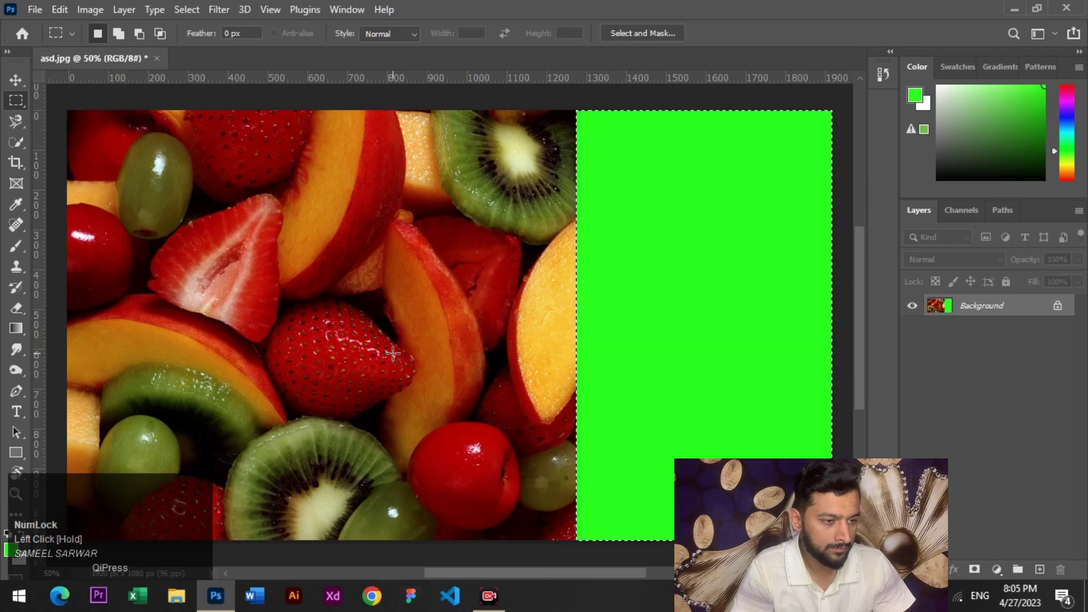
click(15, 80)
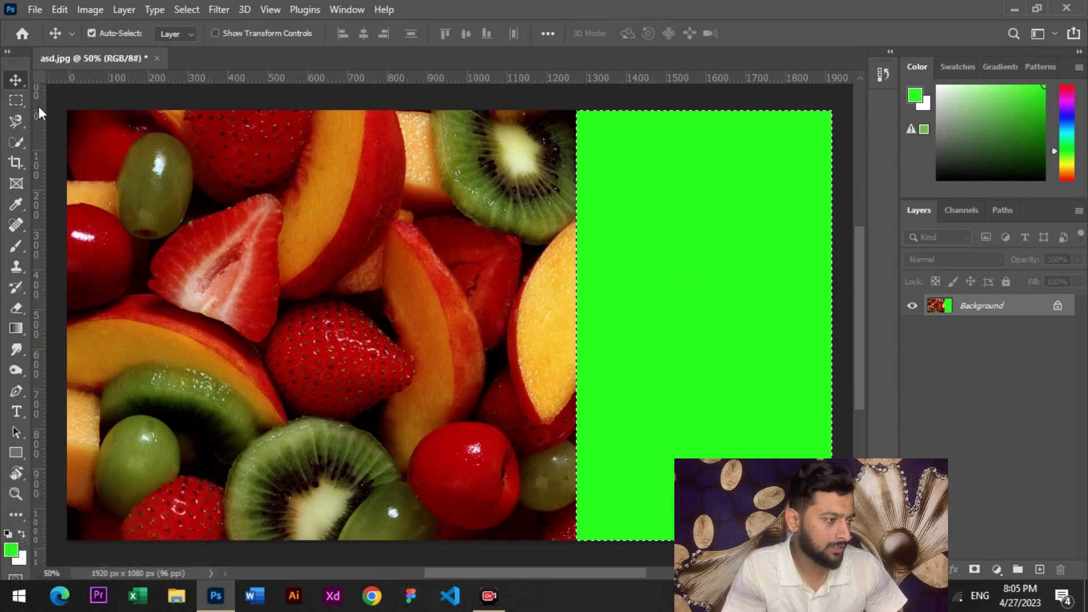
right_click(16, 100)
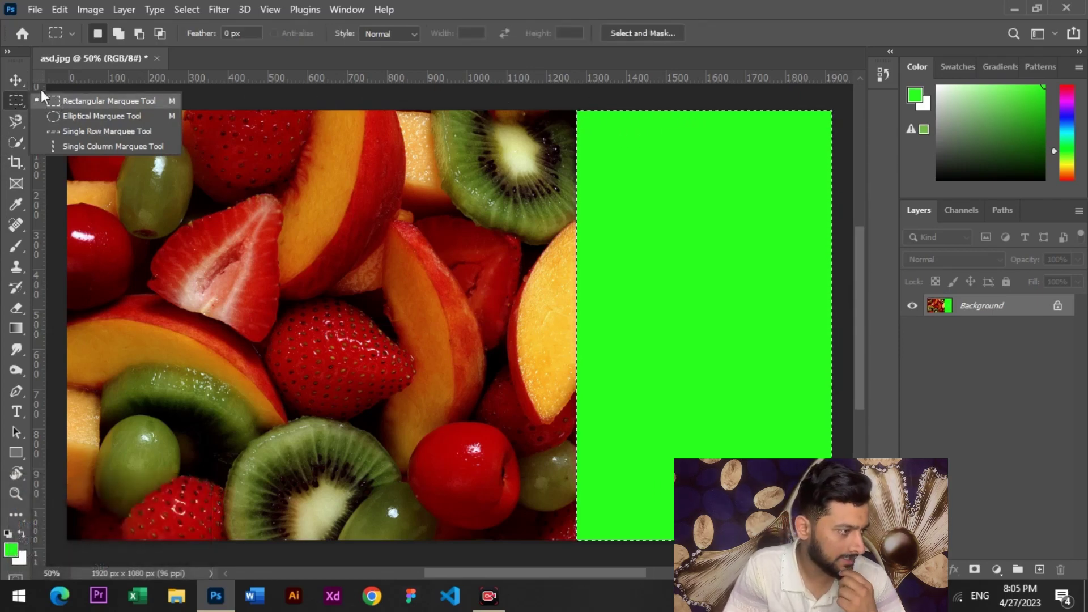
click(15, 80)
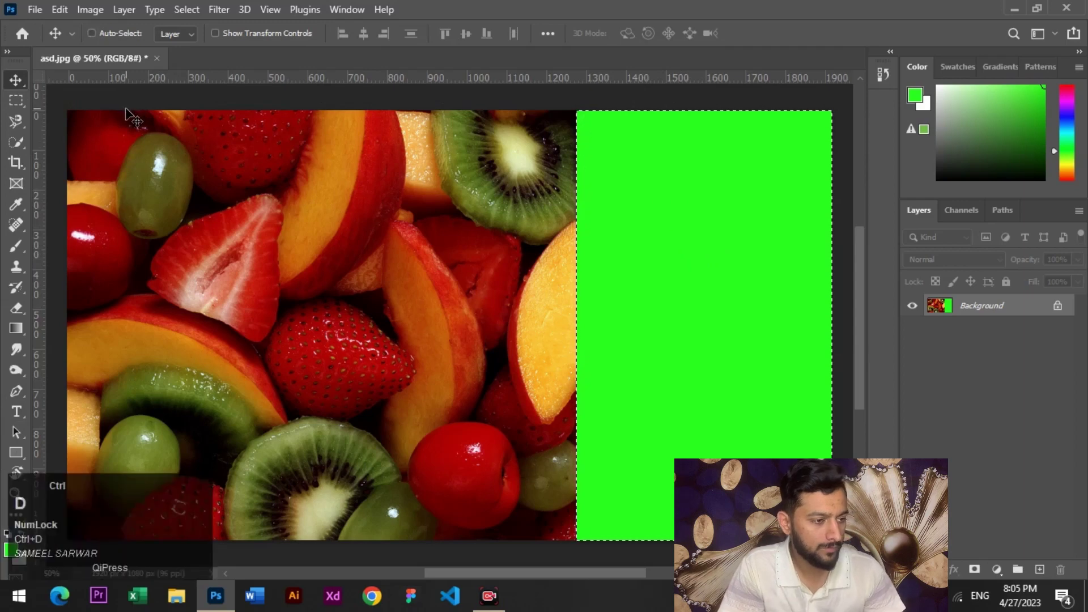
key(ctrl+d)
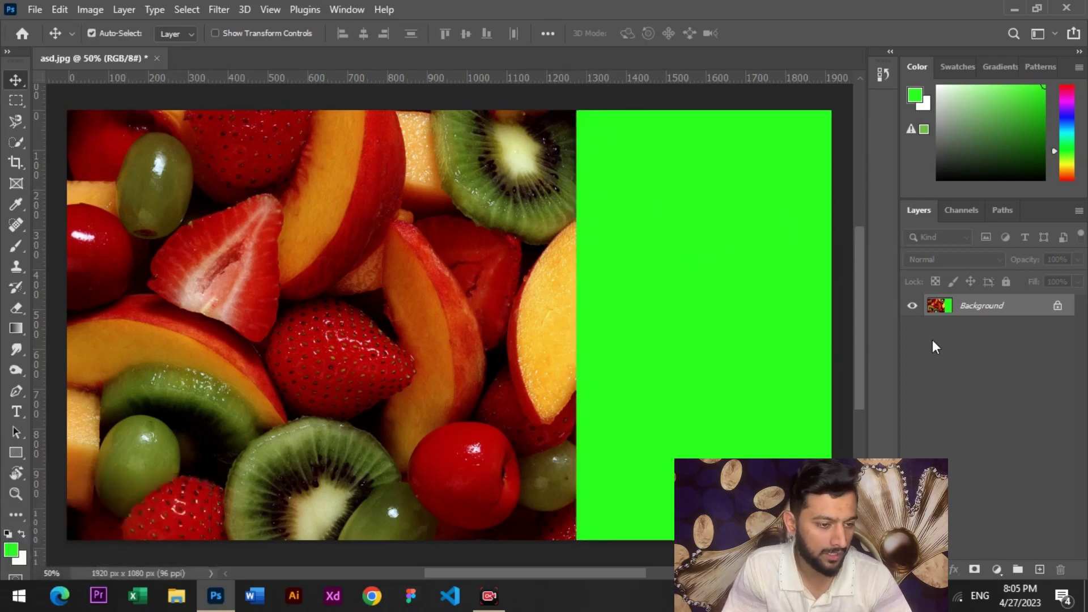
- Try to move the green area on the locked Background without converting the layer, and undo the green fill
drag(687, 243, 763, 262)
click(685, 269)
drag(690, 216, 706, 301)
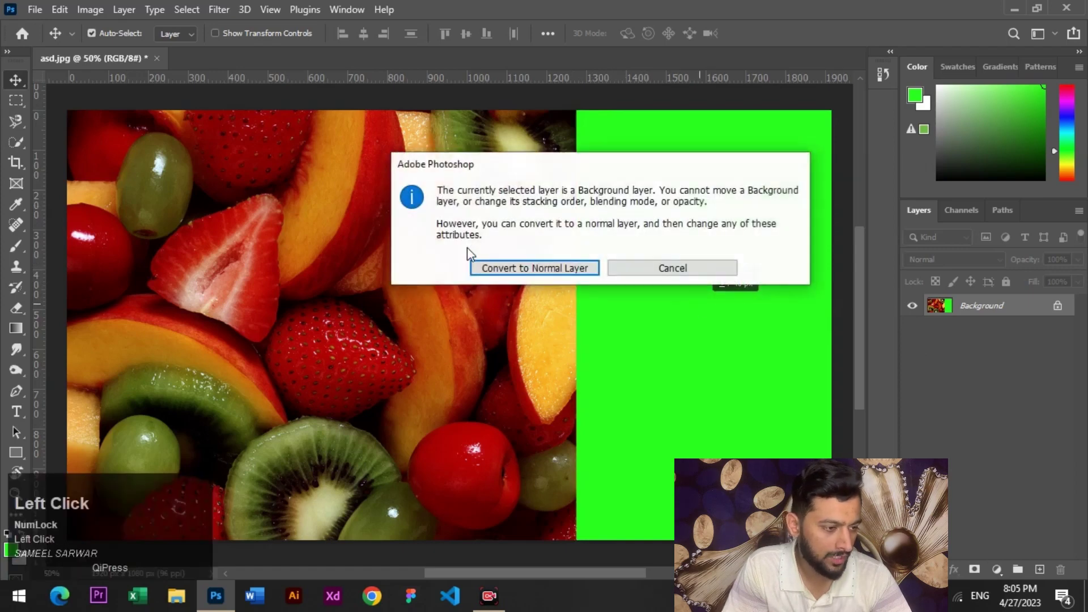
click(694, 274)
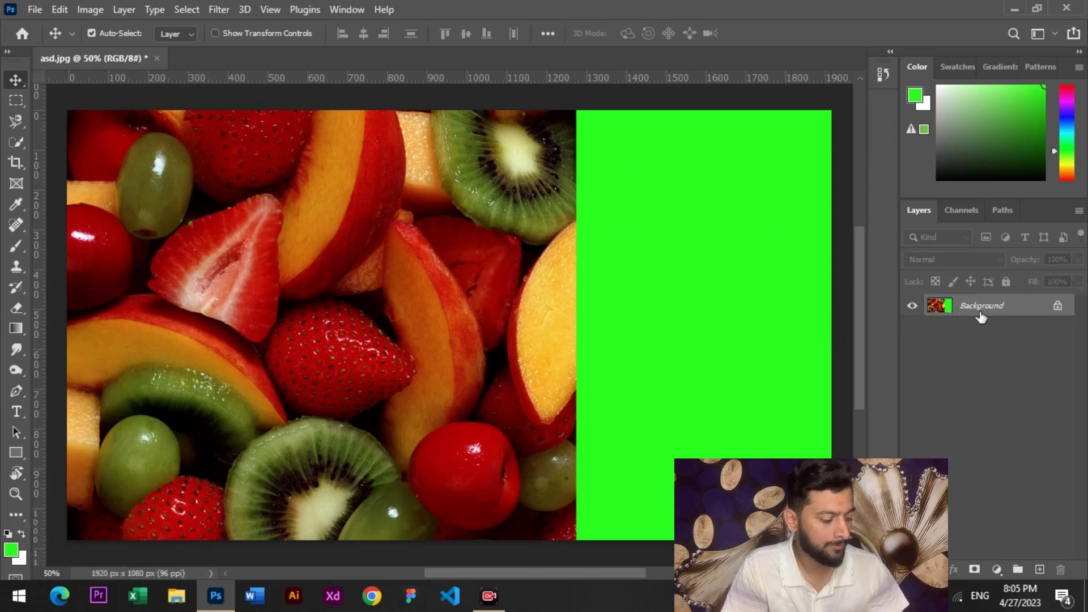
key(ctrl+z)
key(ctrl+z)
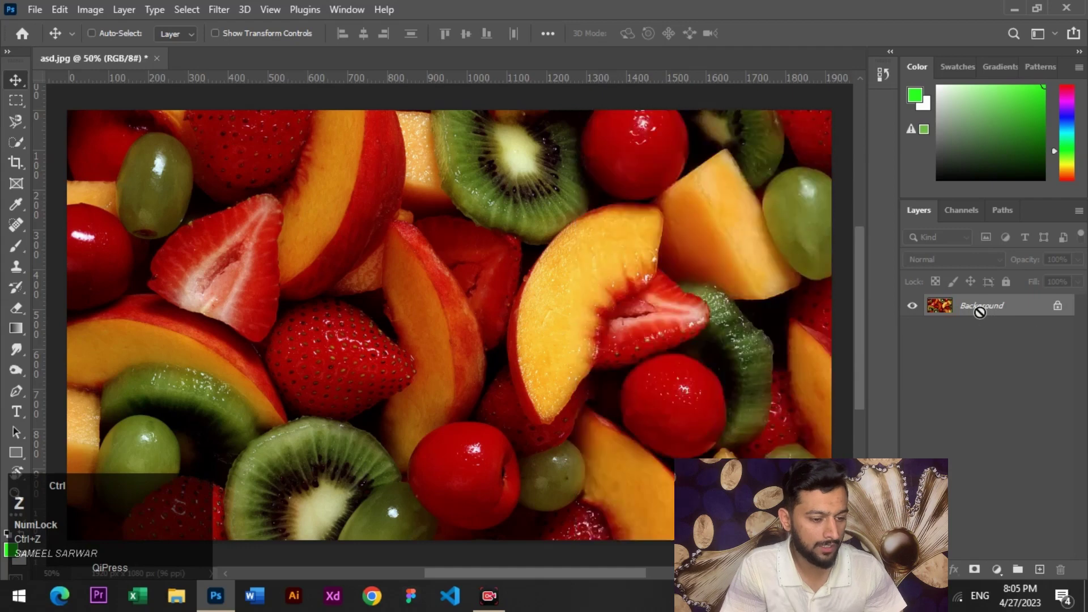
- Add a new empty layer above the Background and select the right quarter of the canvas at full height with the Rectangular Marquee tool
click(1041, 570)
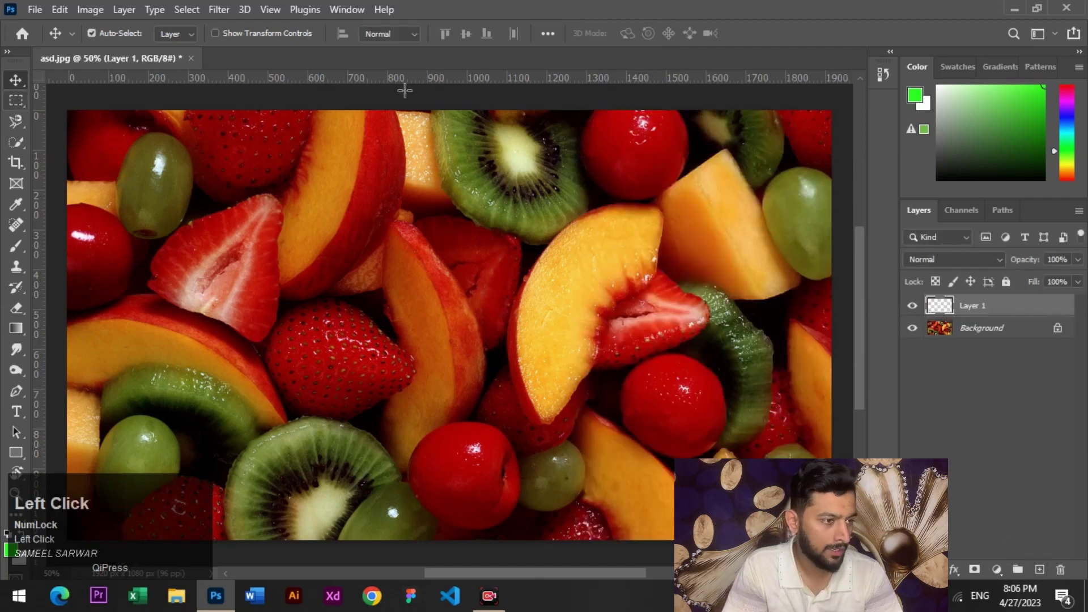
click(15, 100)
drag(637, 109, 844, 544)
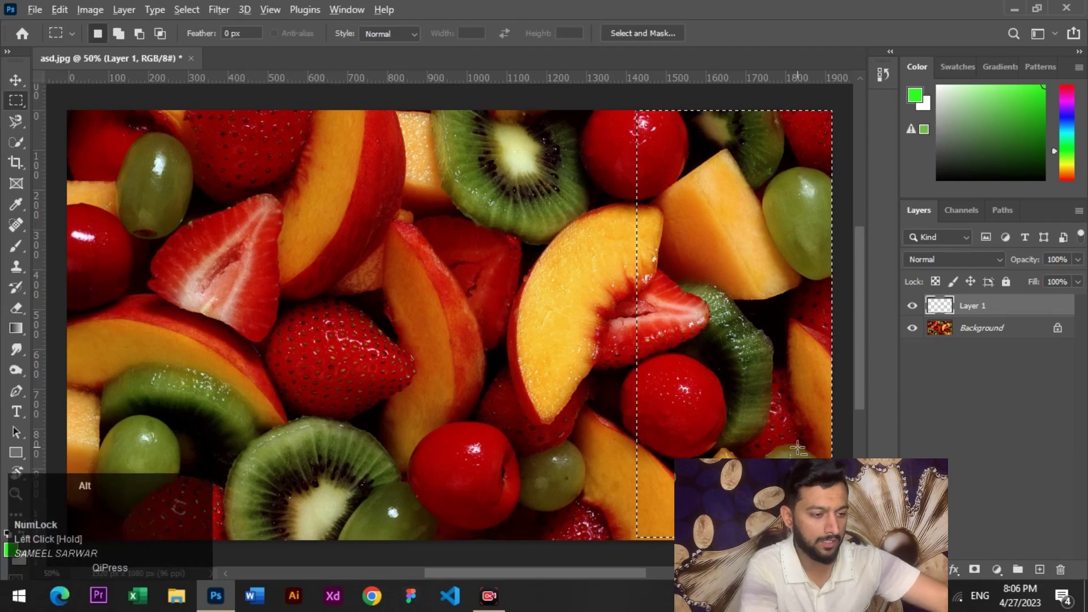
- Fill the selected area on Layer 1 with green, deselect it, and move the green rectangle left over the fruit photo
key(alt+BackSpace)
click(16, 80)
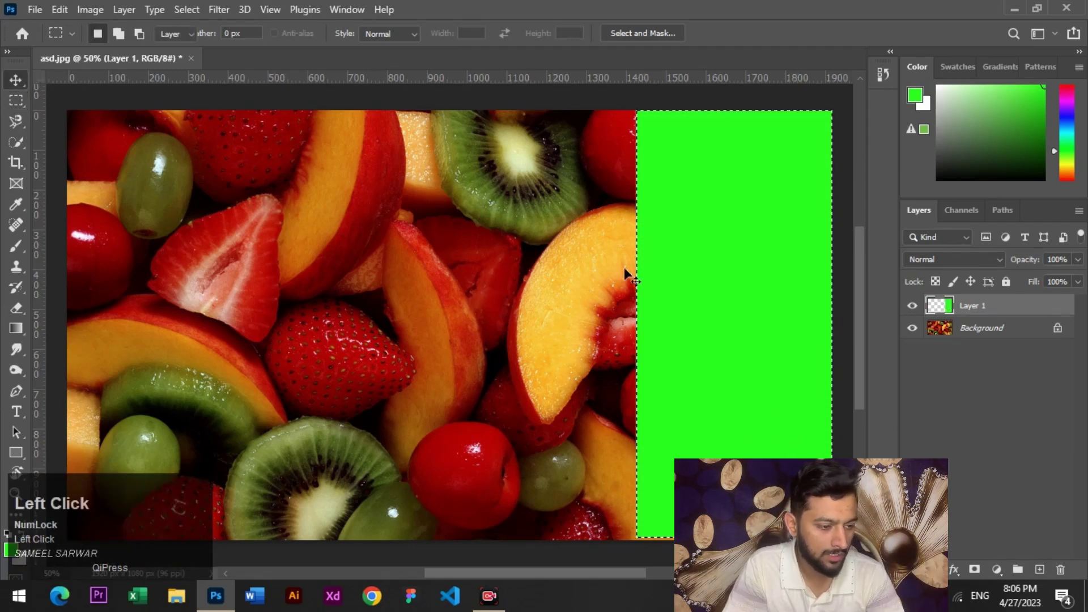
key(ctrl+d)
drag(724, 250, 479, 262)
drag(504, 305, 628, 303)
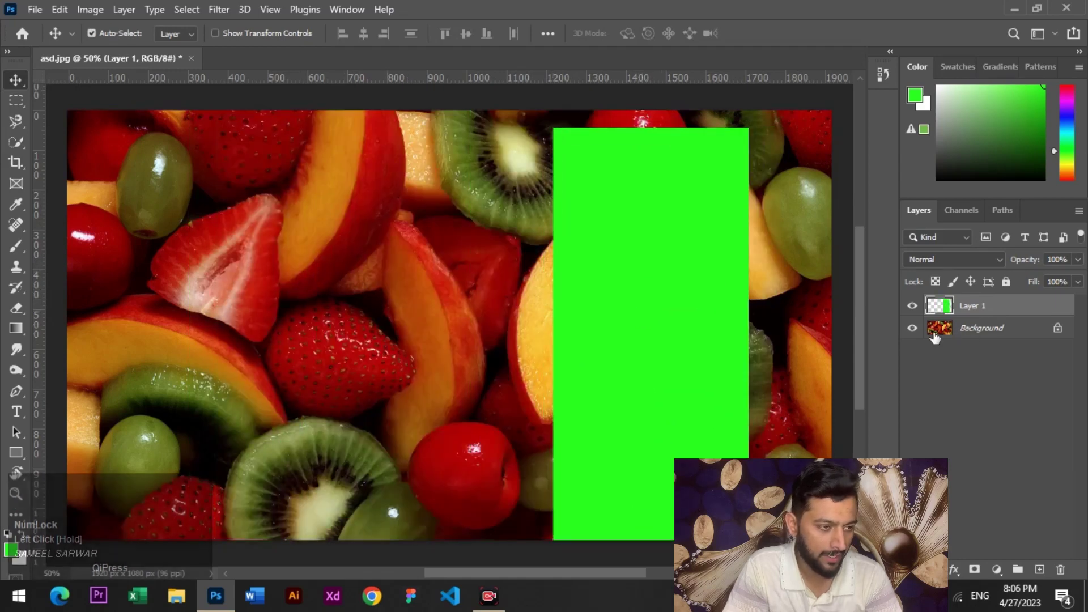
- Convert the Background into a normal layer named Layer 0, and shift the fruit photo up-left and back on the canvas
double_click(1037, 336)
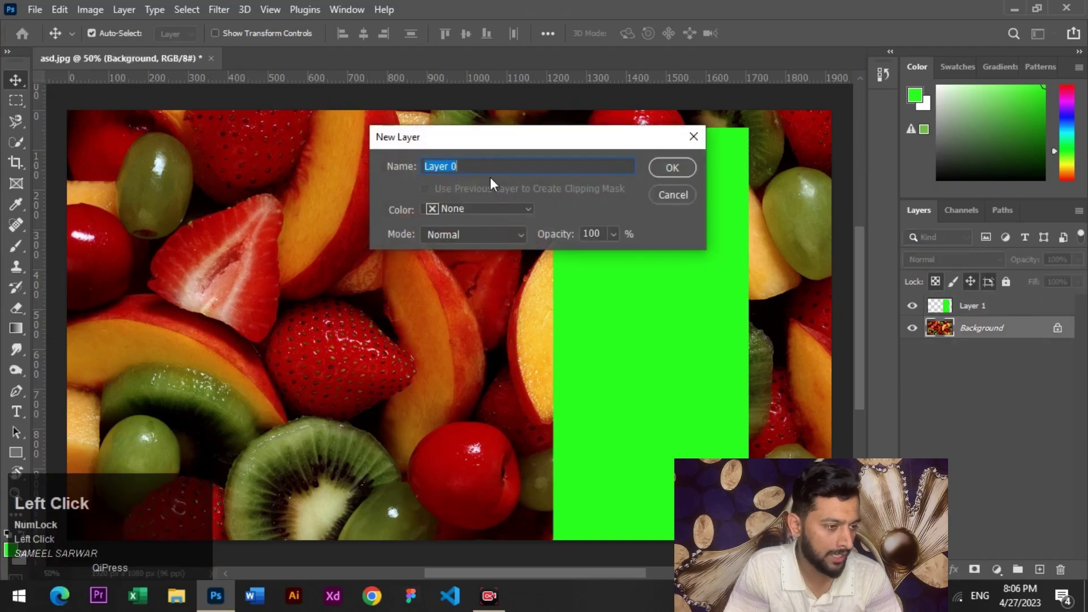
click(668, 167)
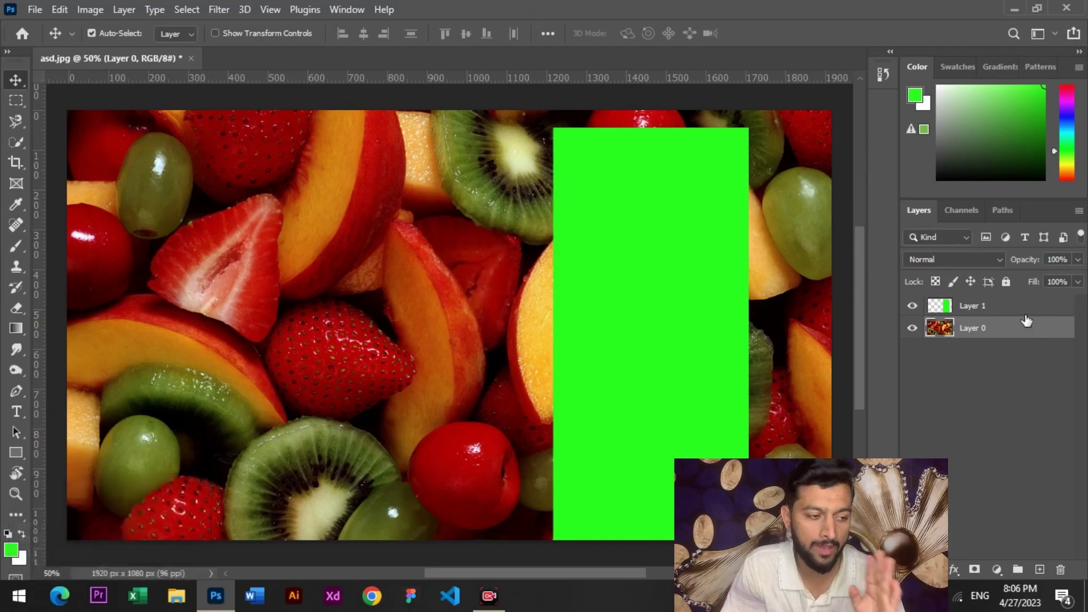
drag(429, 290, 363, 269)
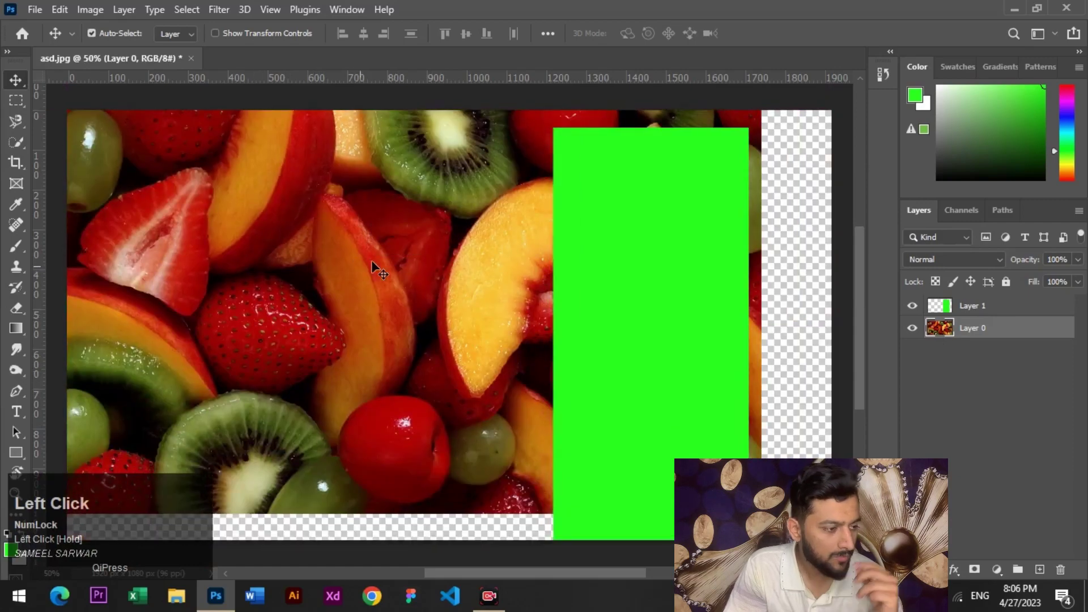
drag(348, 219, 430, 257)
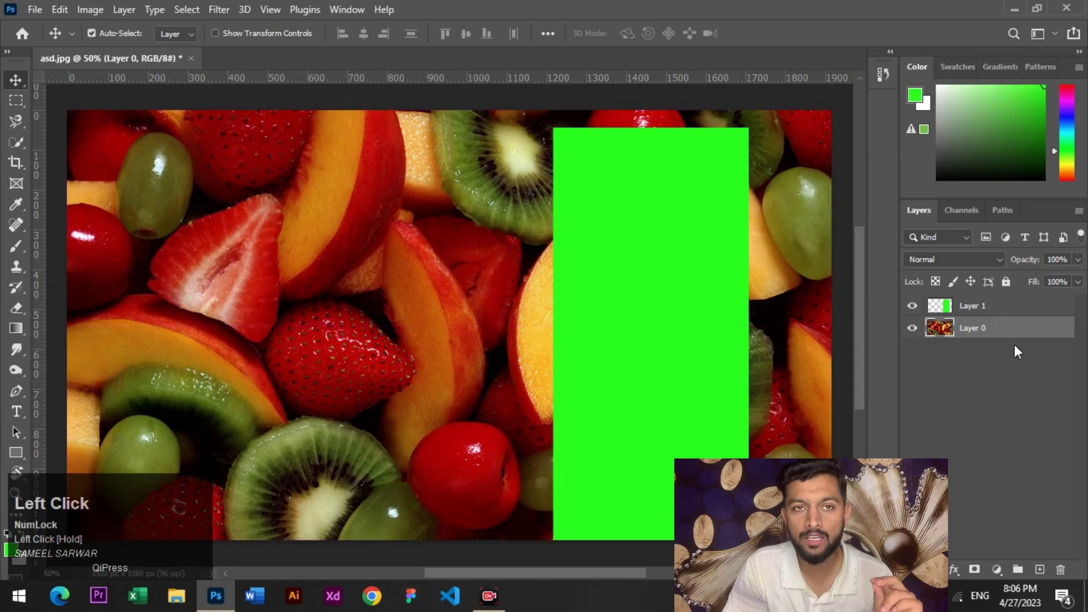
- Move the fruit photo down and up on the canvas, and undo back to the locked Background
drag(426, 281, 451, 502)
drag(389, 344, 368, 204)
key(ctrl+z)
key(ctrl+z)
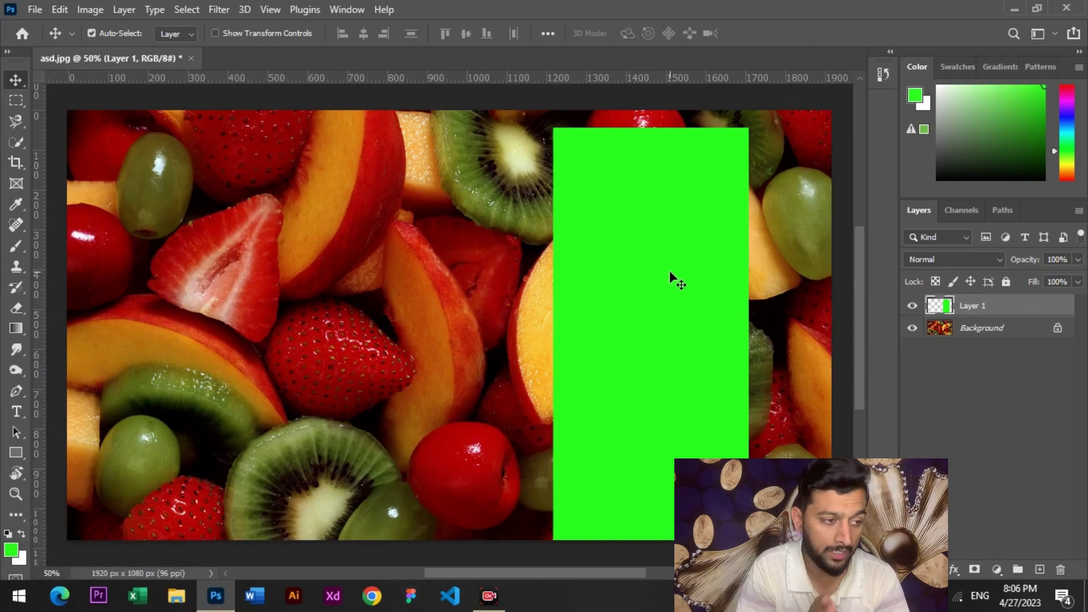
- Move the green rectangle to the canvas's right edge, lock Layer 1's transparent pixels, and move the rectangle again
drag(670, 272, 761, 256)
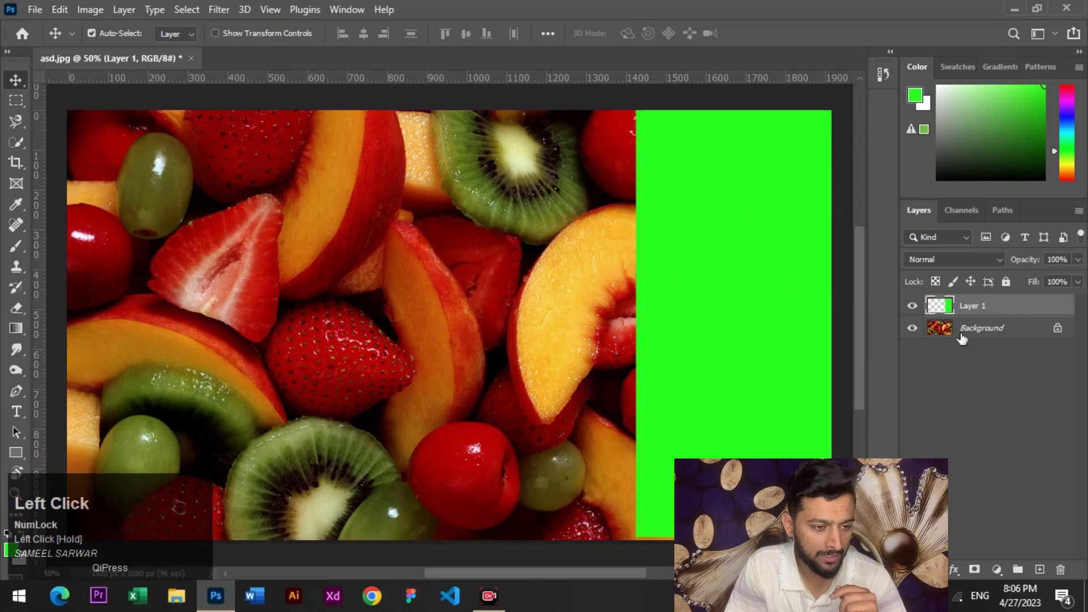
click(936, 282)
mouse_move(716, 303)
mouse_down()
mouse_move(688, 330)
mouse_move(651, 279)
mouse_move(721, 299)
mouse_move(714, 288)
mouse_up()
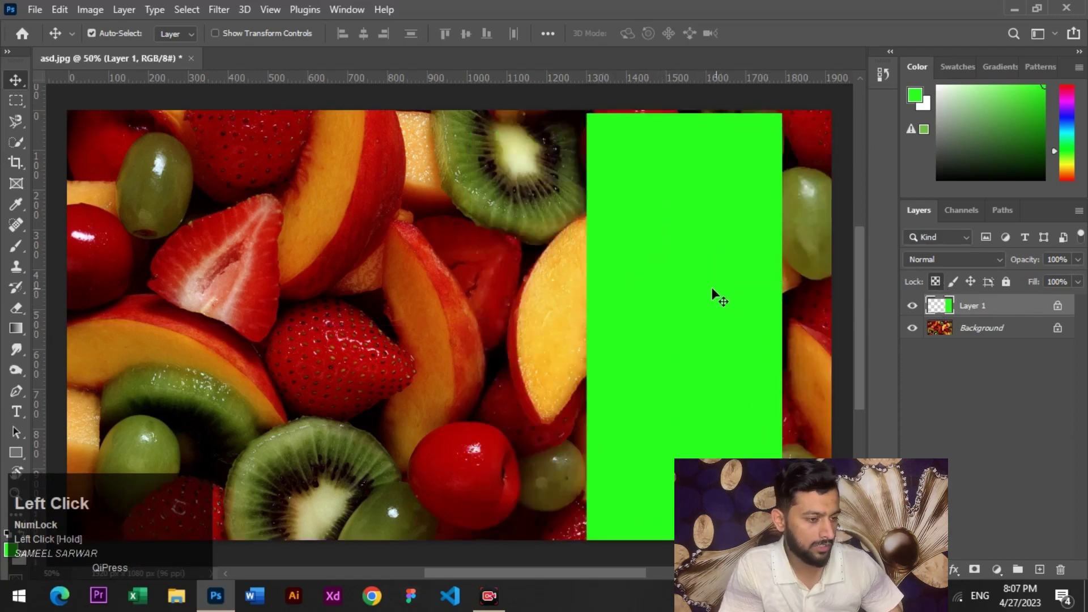
- Undo the moves, the transparency lock and the green fill, back to the empty Layer 1 with its rectangular selection
key(ctrl+z)
key(ctrl+z)
key(ctrl+z)
key(ctrl+z)
key(ctrl+z)
key(ctrl+z)
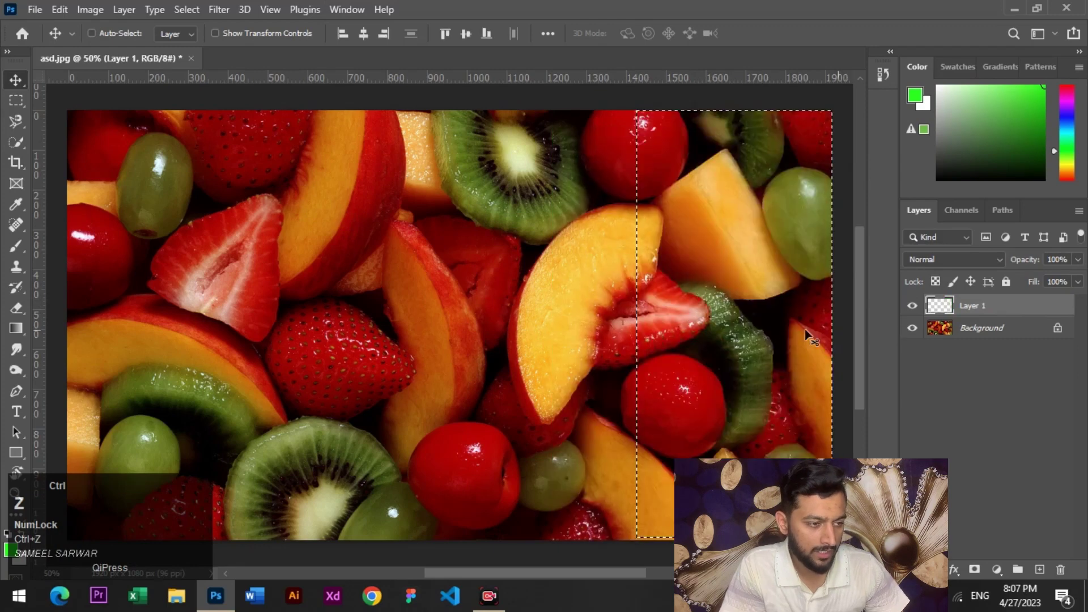
- Try to move the empty selected area on Layer 1 with the Move tool and dismiss the message
click(712, 336)
click(529, 239)
click(638, 260)
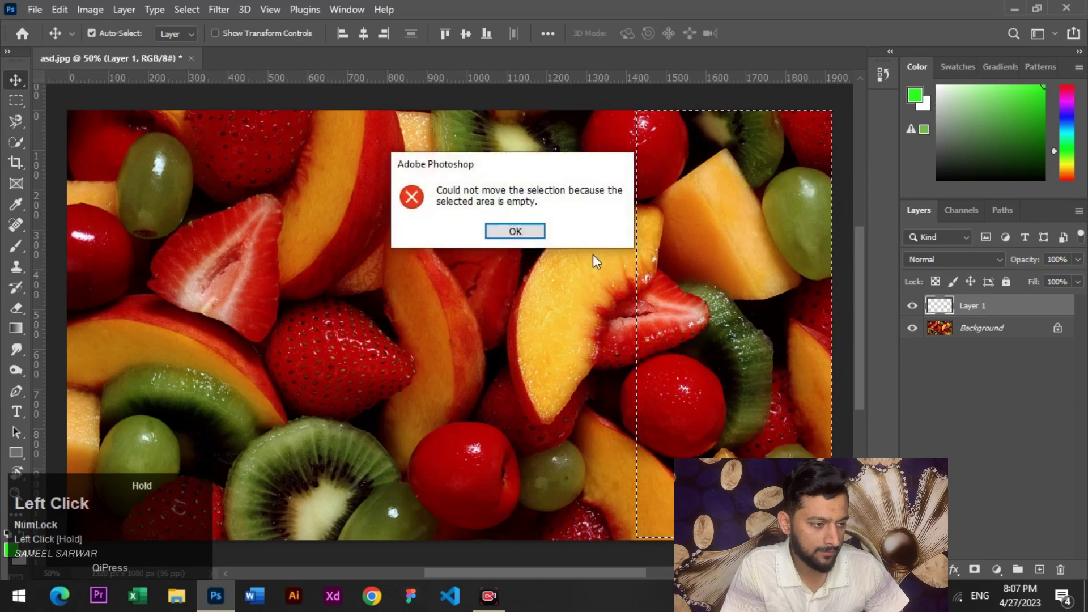
click(513, 230)
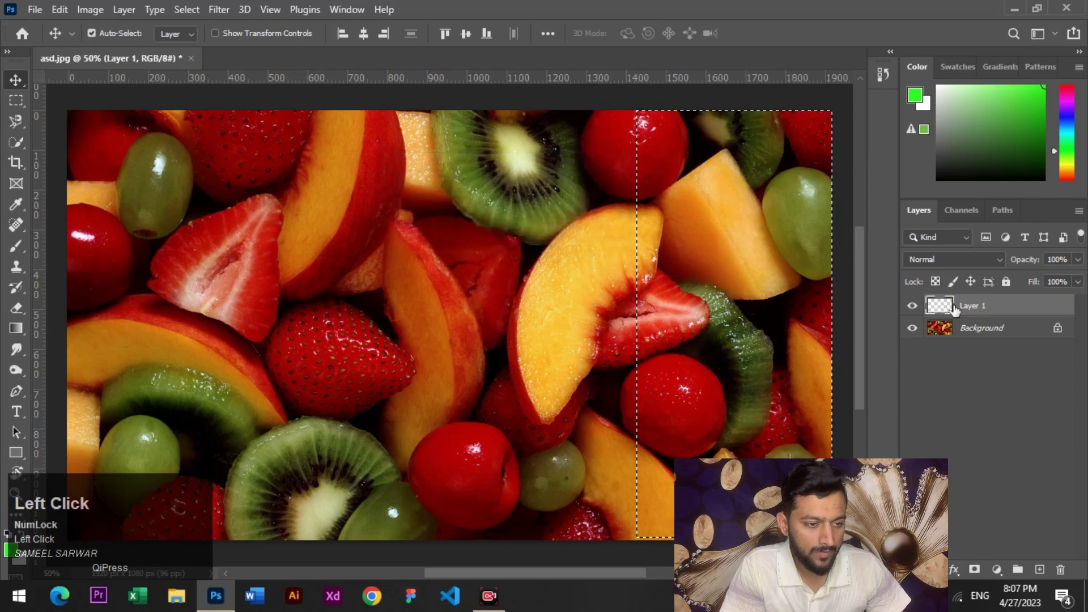
- Lock the transparent pixels of the empty Layer 1 and switch to the Brush tool
click(936, 282)
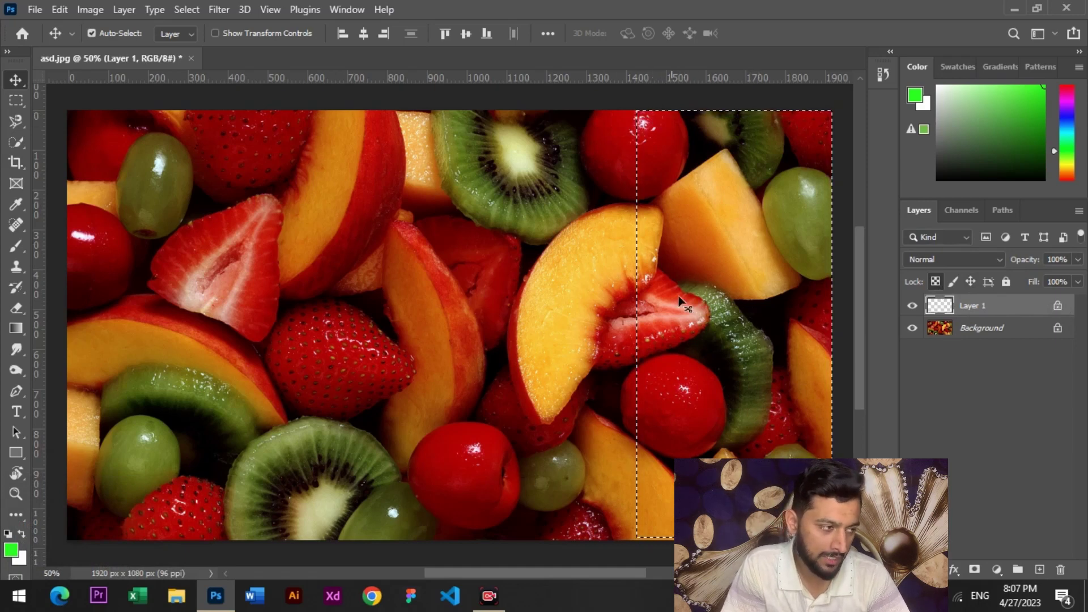
click(14, 145)
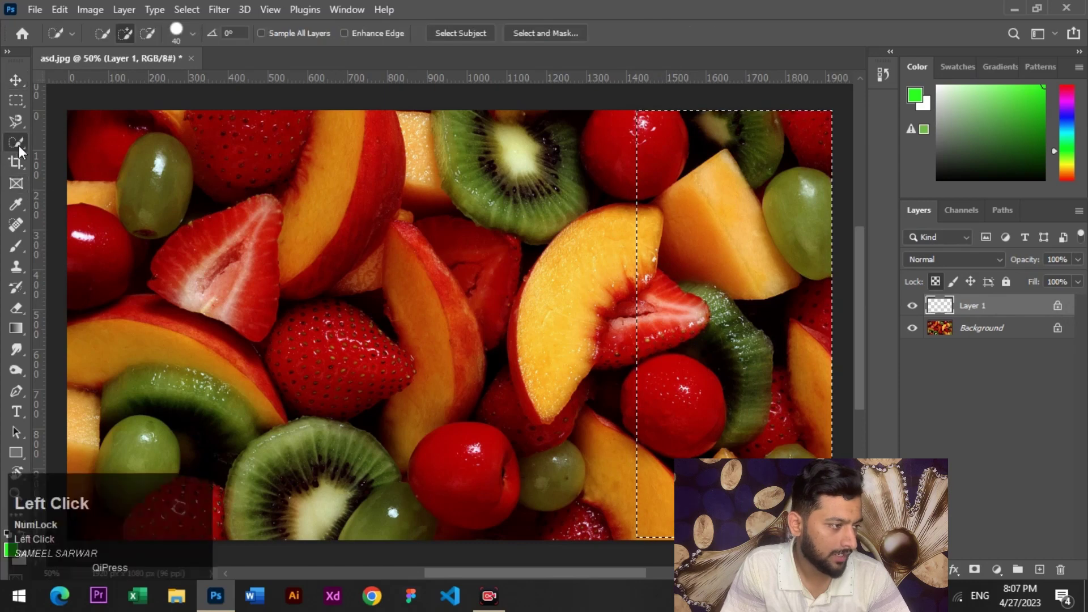
right_click(19, 145)
click(16, 245)
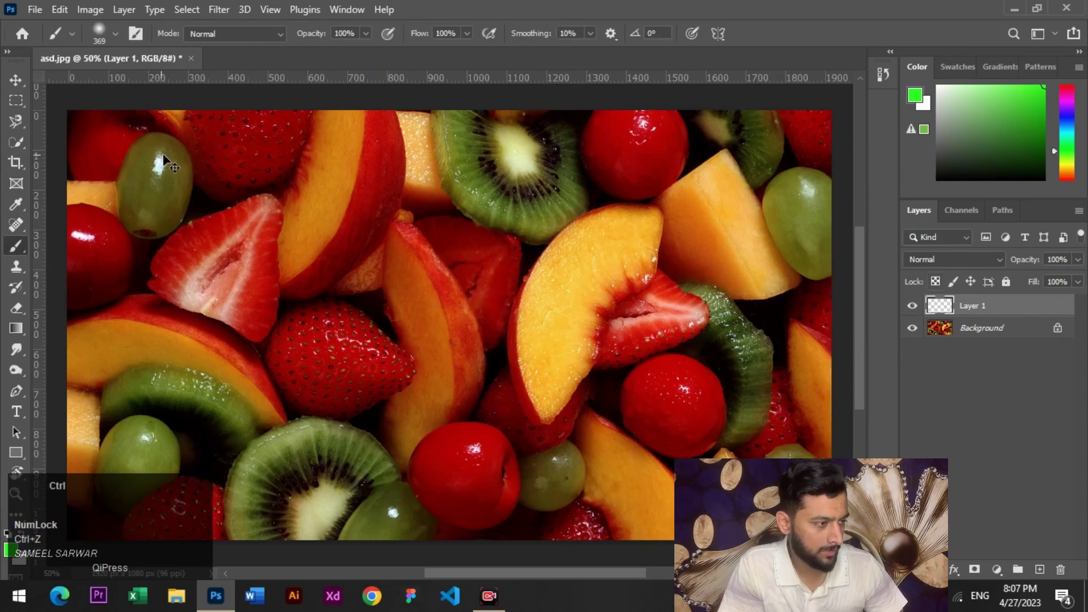
- Restore the rectangular selection on Layer 1 and fill it with the green foreground colour
key(ctrl+shift+z)
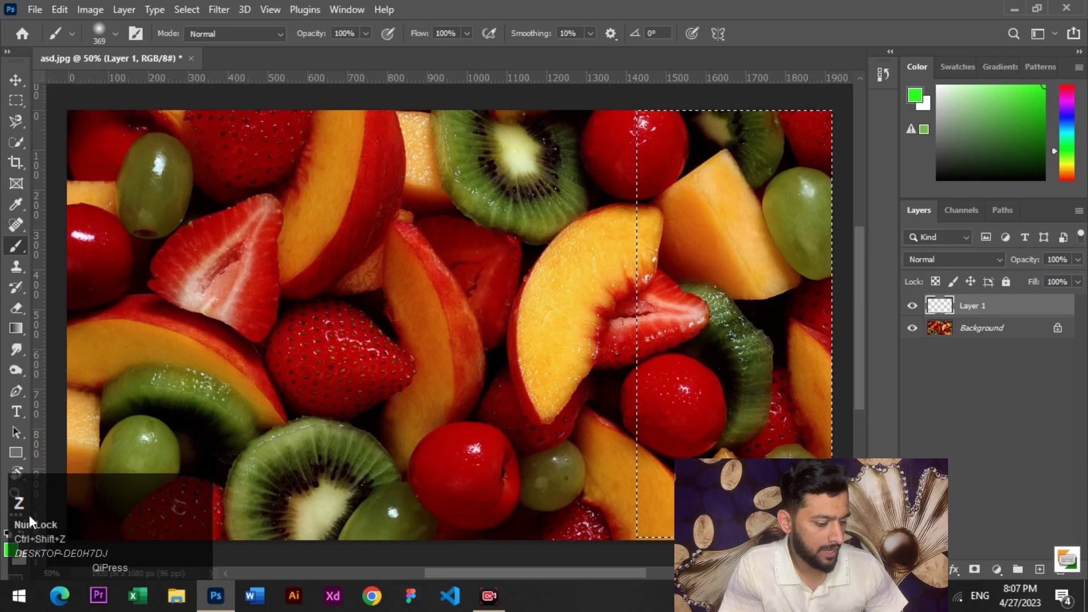
key(alt+BackSpace)
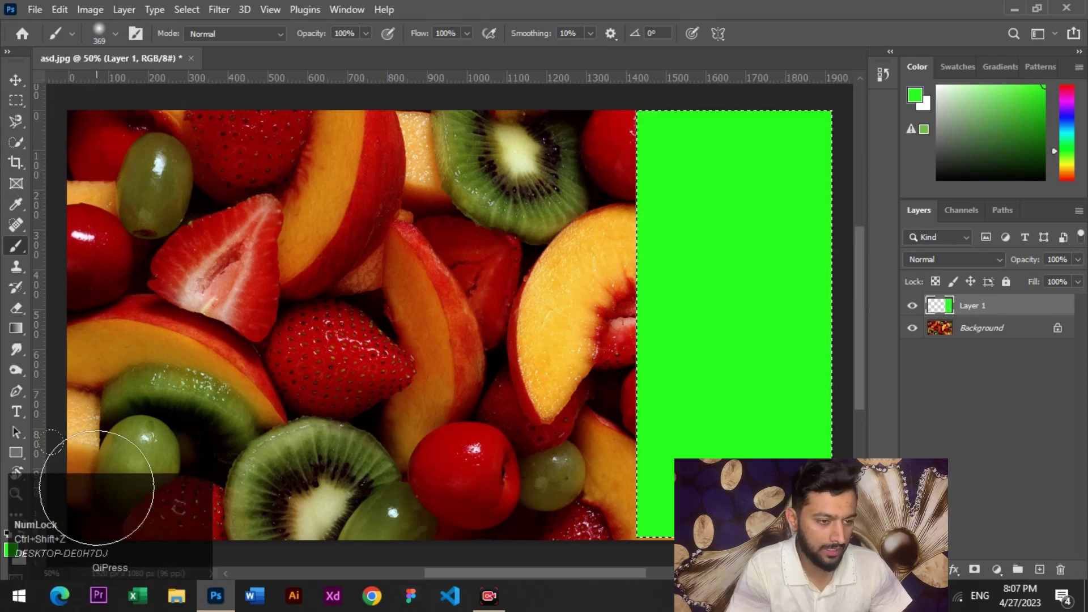
- Lock Layer 1's transparent pixels and move the selected green rectangle left, just right of the canvas centre
click(936, 282)
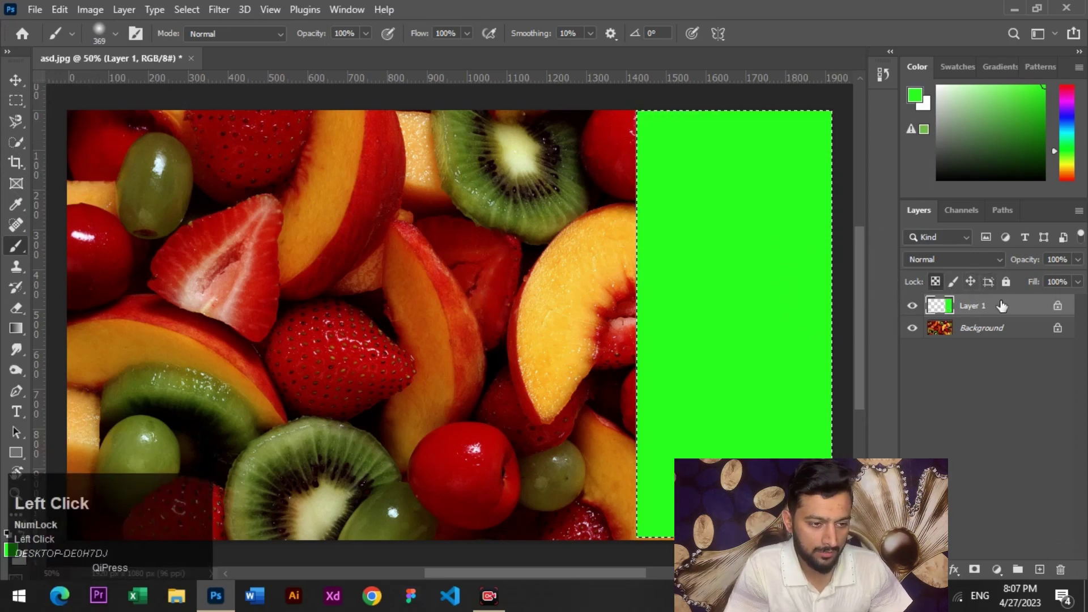
click(24, 85)
drag(703, 279, 531, 284)
- Set the foreground colour to red ff002a and paint a broad soft brush stroke across the green rectangle
click(16, 246)
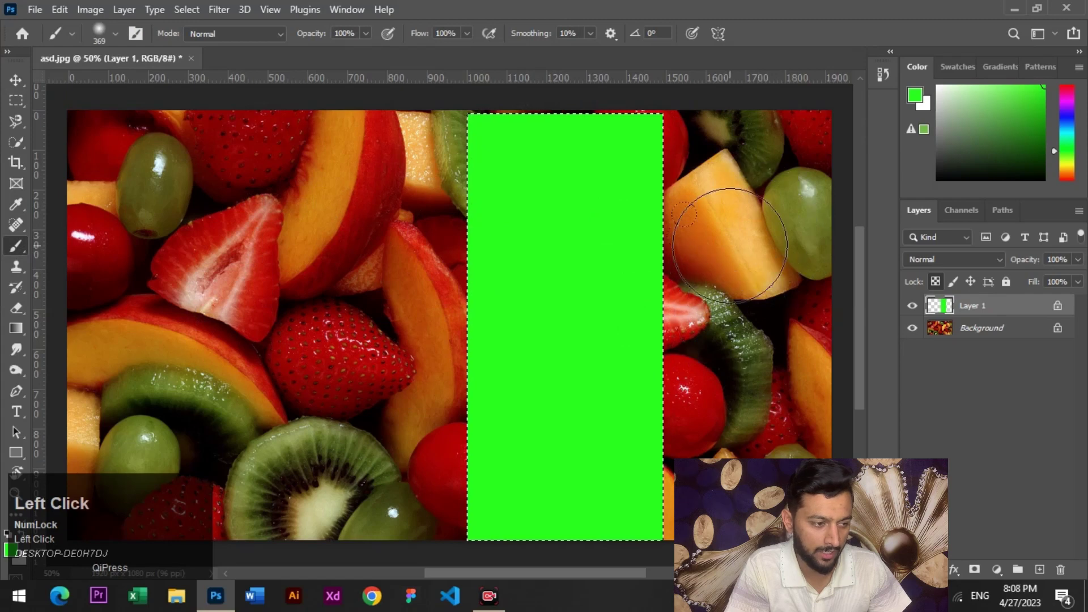
mouse_move(580, 420)
mouse_down()
mouse_move(602, 293)
mouse_move(522, 232)
mouse_move(534, 324)
mouse_move(543, 220)
mouse_move(565, 196)
mouse_move(596, 332)
mouse_move(567, 209)
mouse_move(582, 218)
mouse_move(568, 306)
mouse_move(572, 189)
mouse_move(572, 253)
mouse_move(556, 231)
mouse_up()
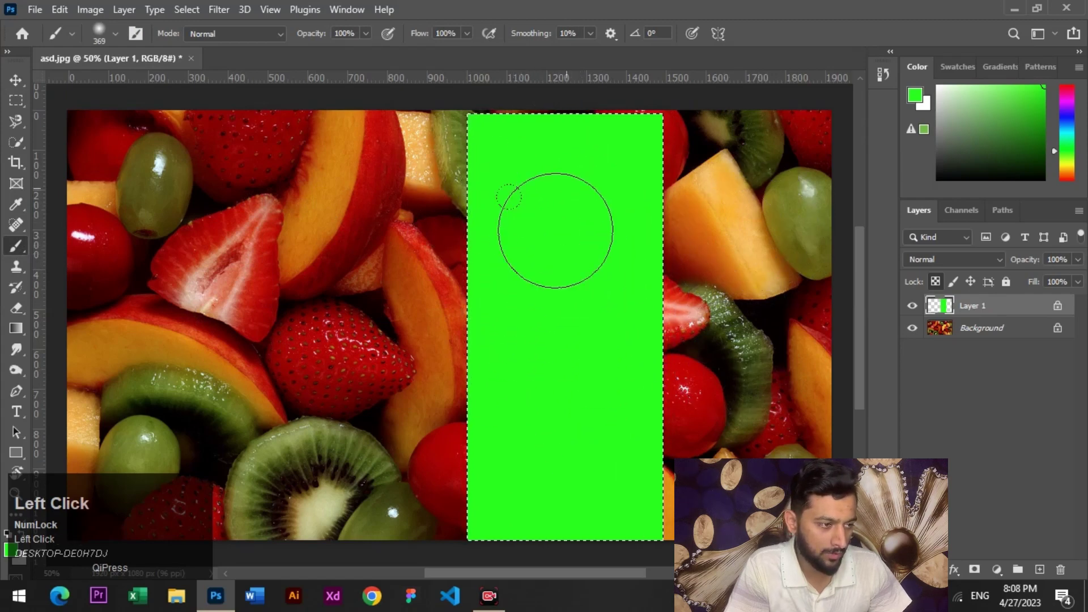
click(8, 551)
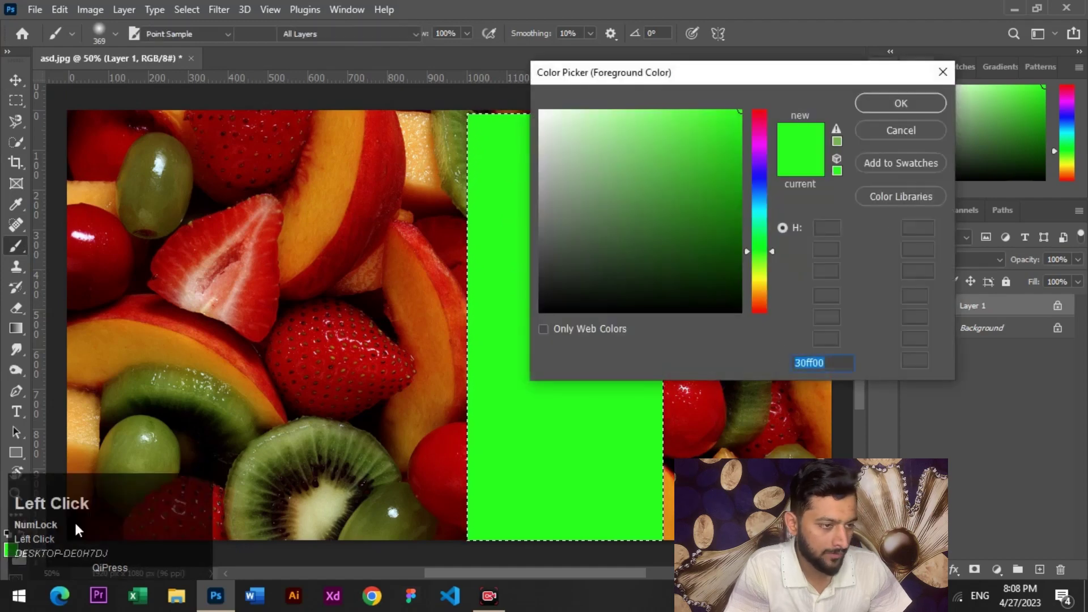
drag(756, 163, 767, 116)
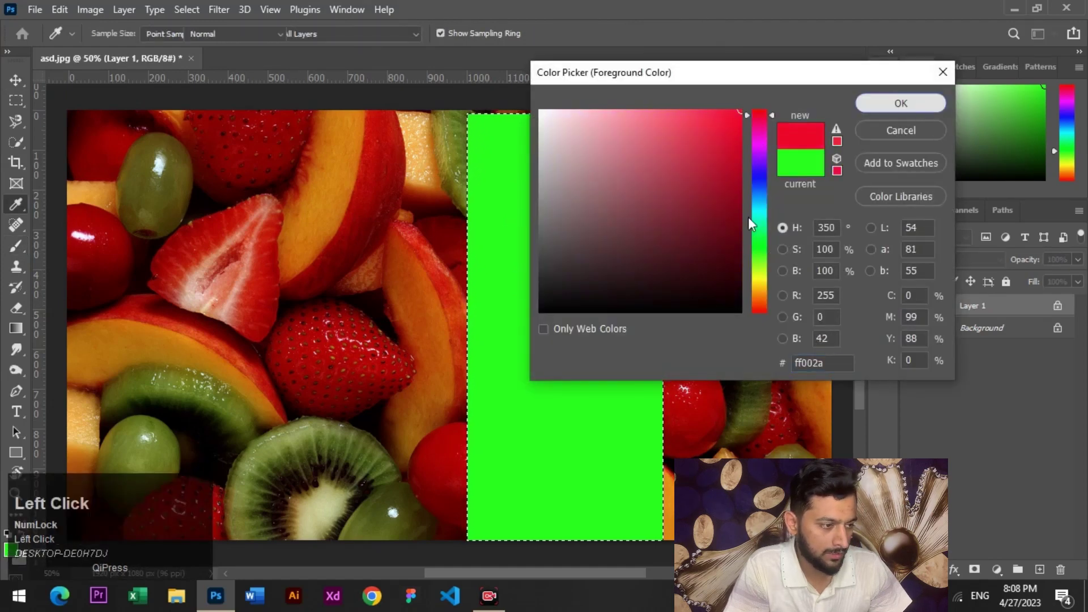
key(Return)
key(b)
mouse_move(408, 224)
mouse_down()
mouse_move(652, 316)
mouse_move(773, 341)
mouse_move(758, 176)
mouse_up()
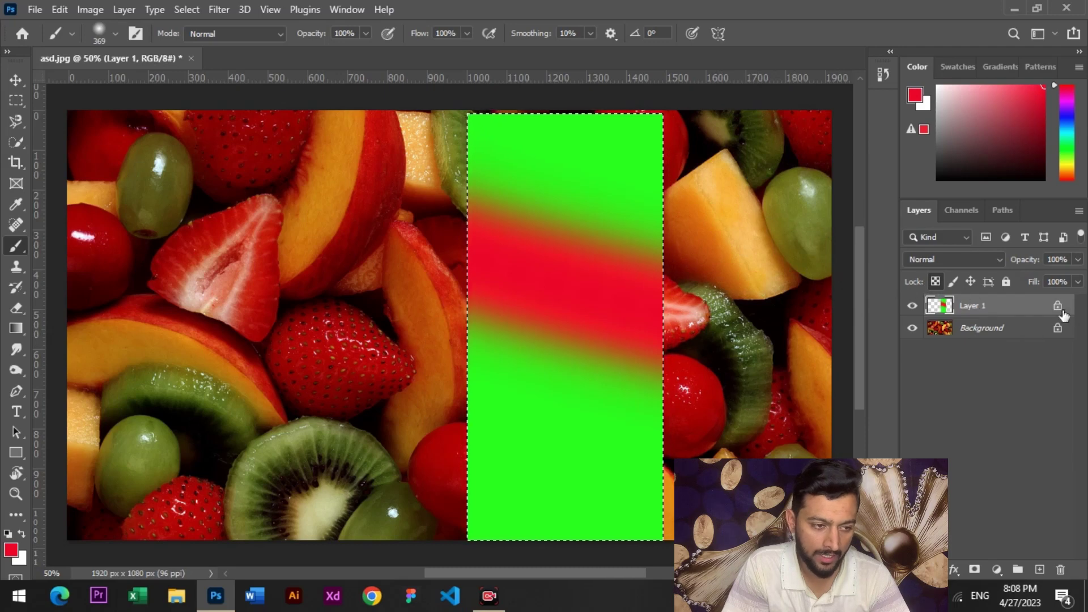
- Move the green rectangle with the red stroke to the right over the fruit photo
click(16, 80)
drag(568, 376, 617, 363)
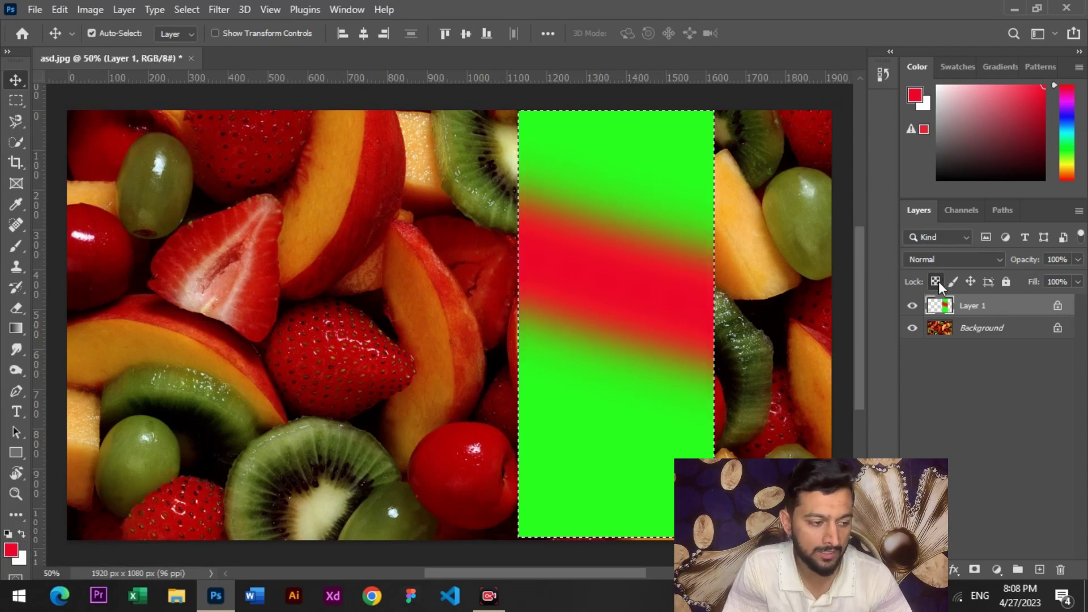
drag(632, 358, 671, 359)
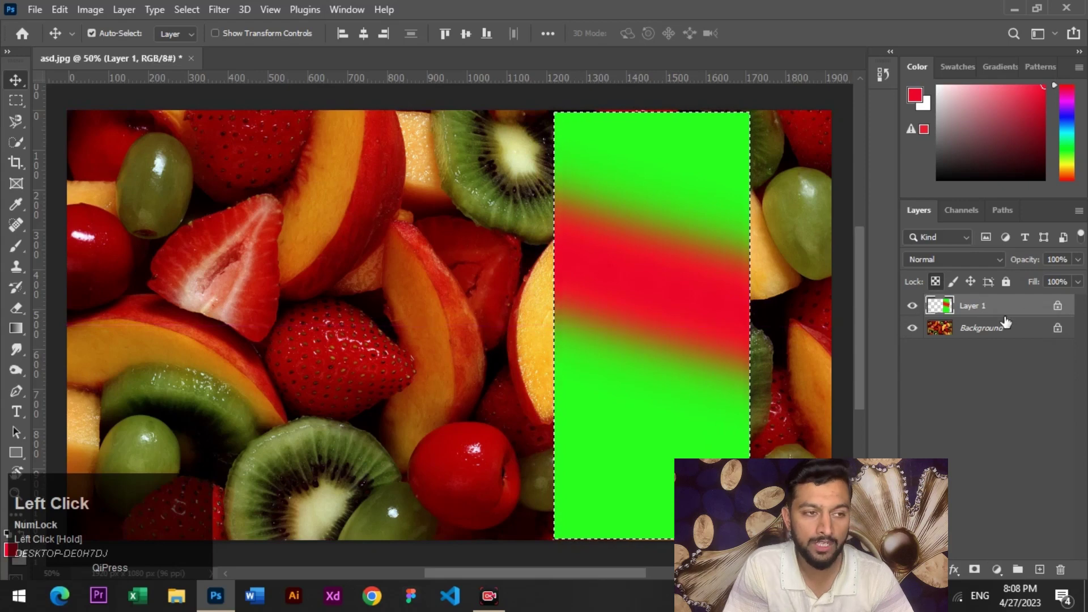
- Move the green rectangle with the red stroke left and cover it with broad red brush strokes while its transparent pixels are locked
mouse_move(668, 265)
mouse_down()
mouse_move(507, 262)
mouse_move(607, 266)
mouse_move(590, 264)
mouse_up()
click(16, 245)
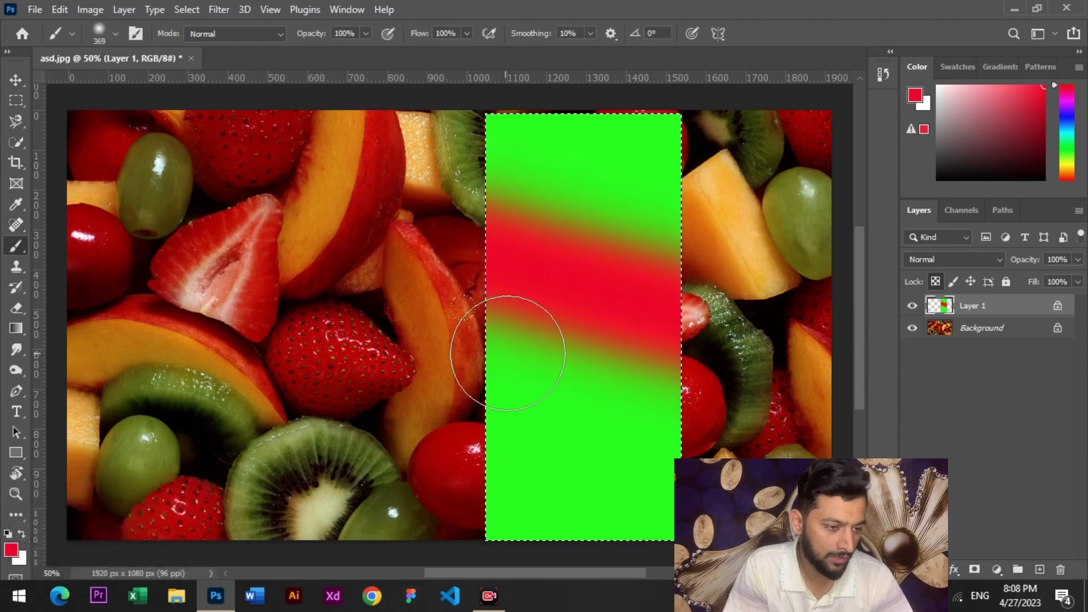
mouse_move(277, 365)
mouse_down()
mouse_move(293, 220)
mouse_move(292, 312)
mouse_move(165, 227)
mouse_move(306, 204)
mouse_up()
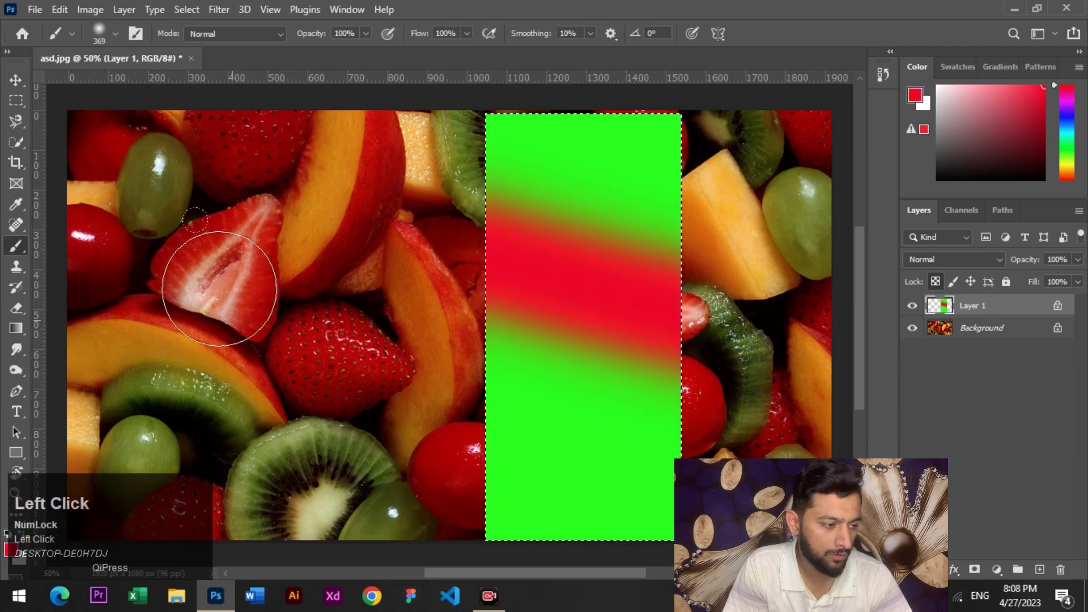
mouse_move(544, 334)
mouse_down()
mouse_move(745, 285)
mouse_move(685, 150)
mouse_move(729, 195)
mouse_move(544, 170)
mouse_up()
mouse_move(496, 420)
mouse_down()
mouse_move(530, 505)
mouse_move(784, 500)
mouse_move(510, 458)
mouse_move(510, 420)
mouse_move(464, 280)
mouse_move(726, 239)
mouse_move(677, 140)
mouse_up()
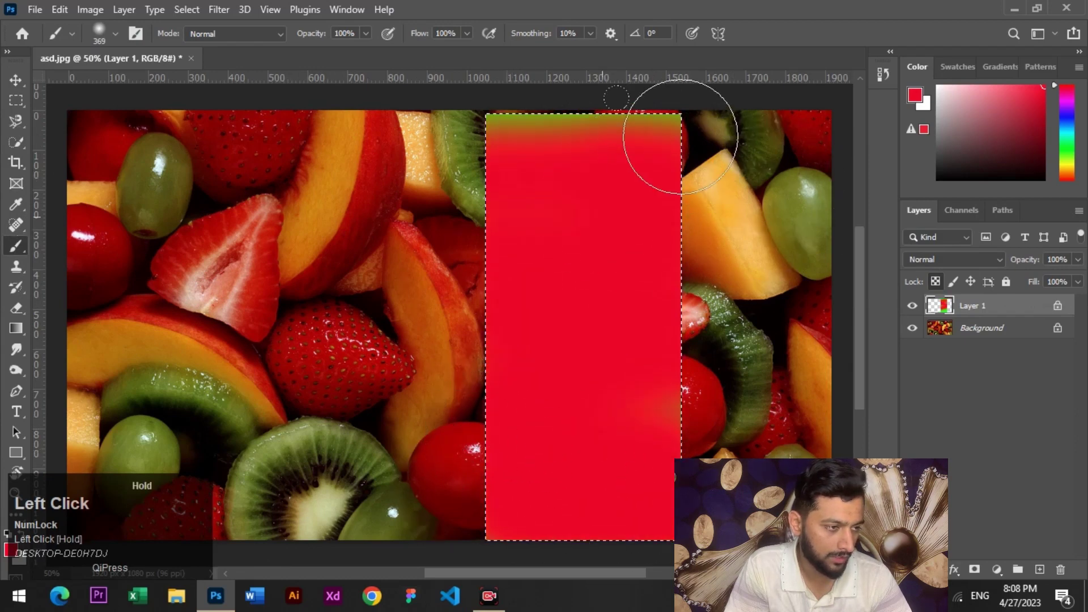
mouse_move(479, 136)
mouse_down()
mouse_move(610, 500)
mouse_move(671, 455)
mouse_move(585, 219)
mouse_move(621, 362)
mouse_move(615, 264)
mouse_up()
- Undo the red brush strokes and the recent moves of the rectangle on Layer 1
key(ctrl+z)
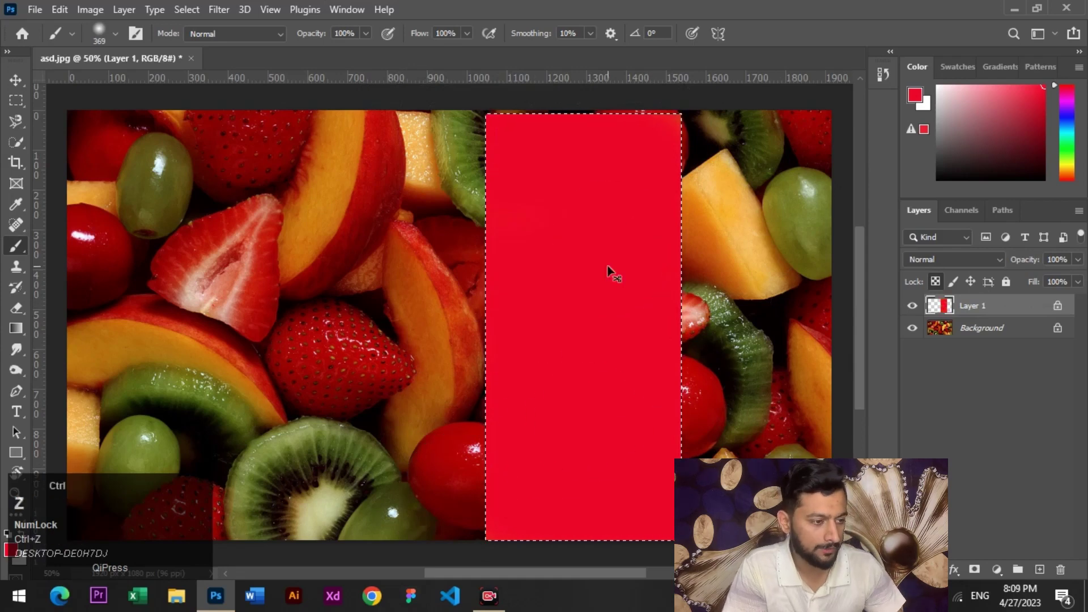
key(ctrl+z)
key(ctrl+z)
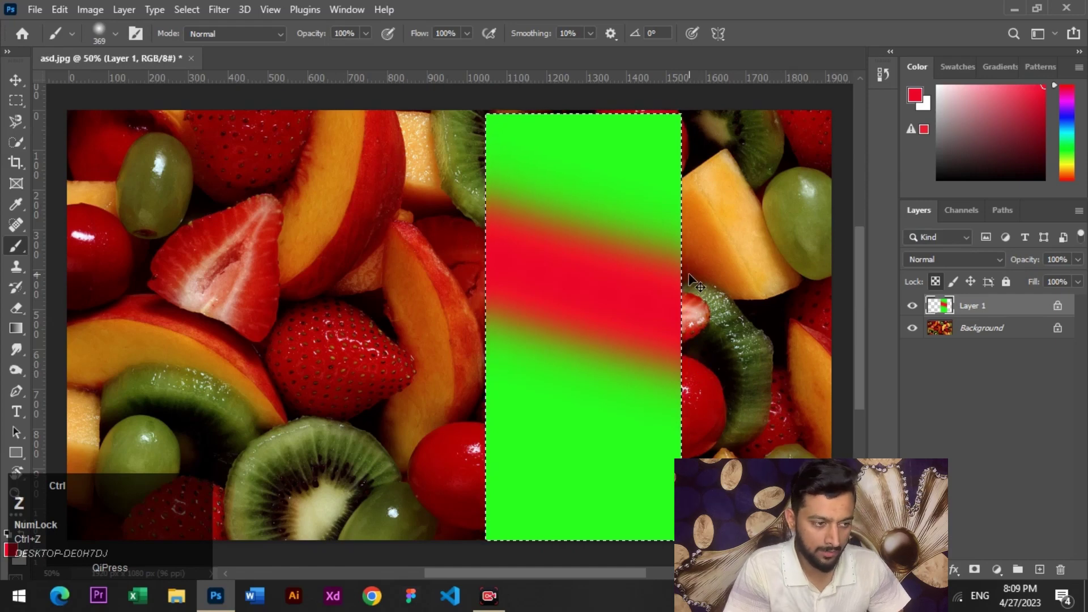
key(ctrl+z)
key(ctrl+z)
- Paint one horizontal red brush stroke across the fruit photo and green rectangle on Layer 1, and undo it
drag(213, 274, 754, 258)
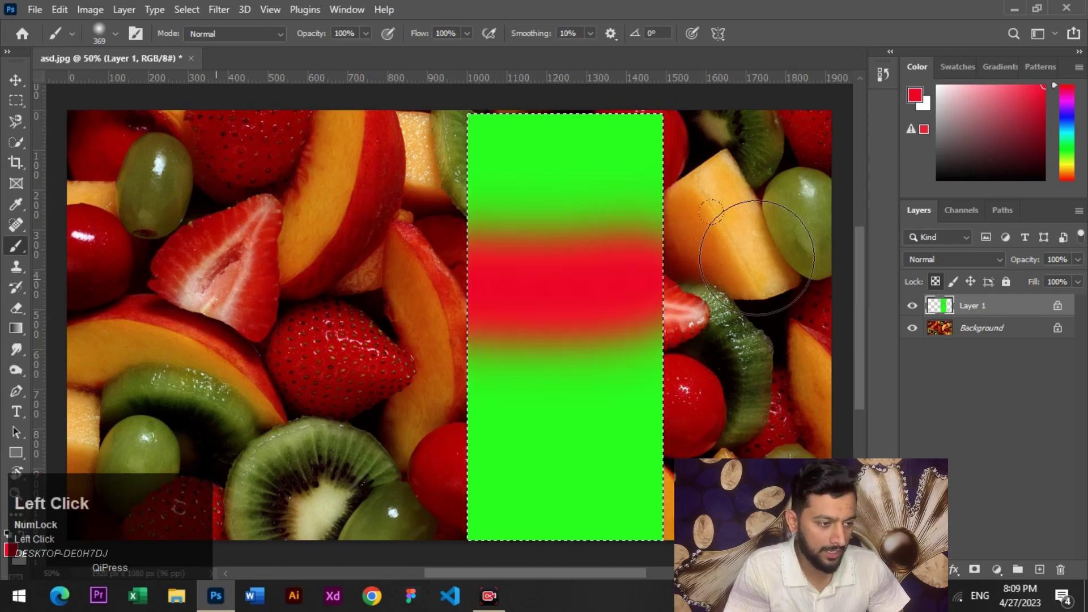
key(ctrl+z)
key(ctrl+z)
key(ctrl+z)
key(ctrl+z)
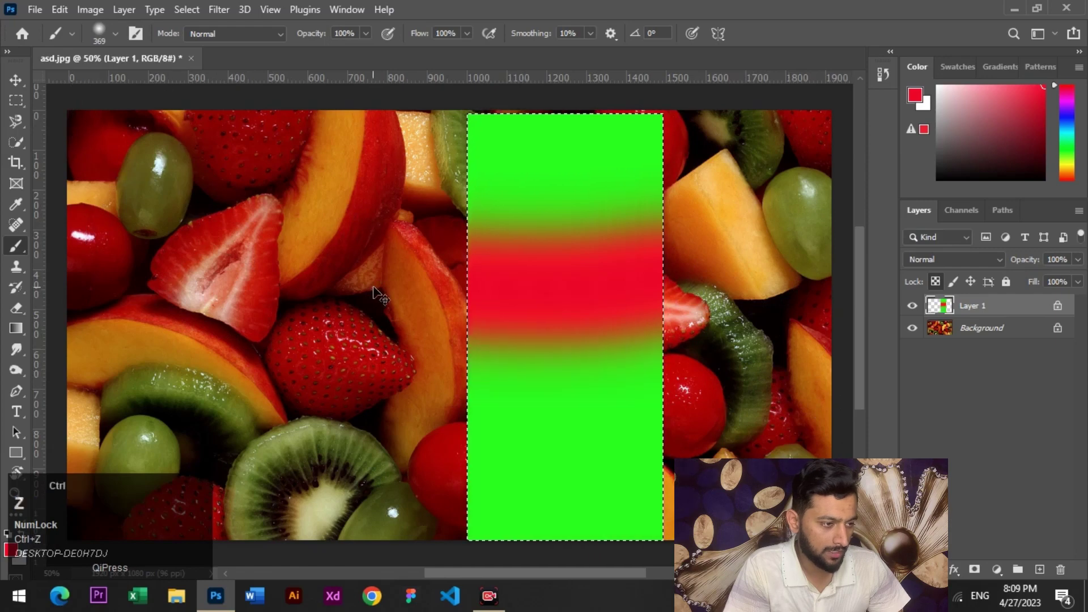
- Move the selected plain green rectangle right over the fruit photo, leaving a narrow gap to the canvas's right edge
click(17, 76)
drag(585, 255, 747, 252)
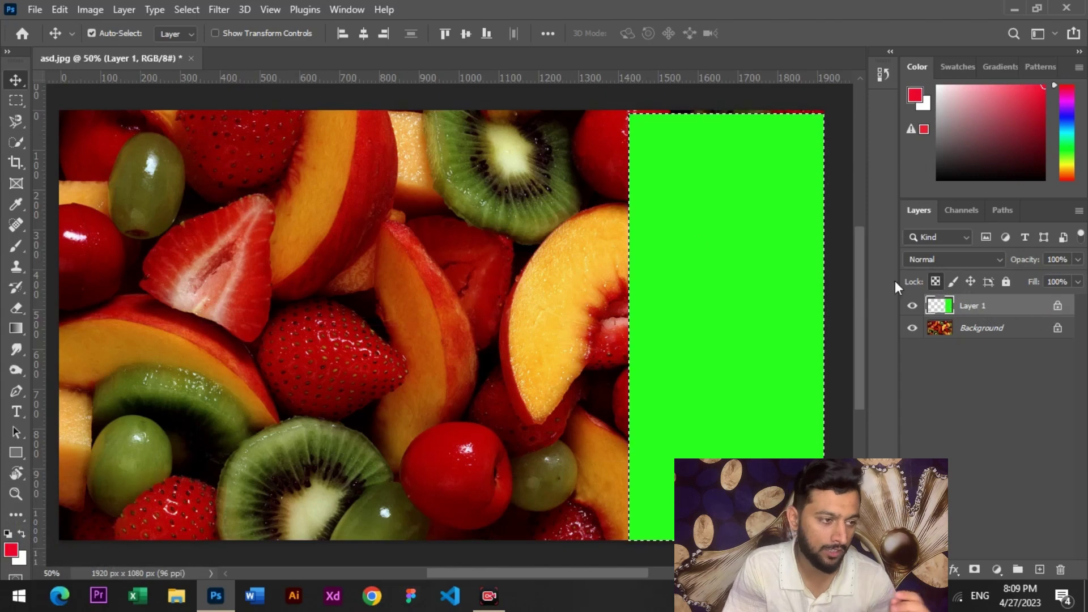
drag(692, 277, 663, 279)
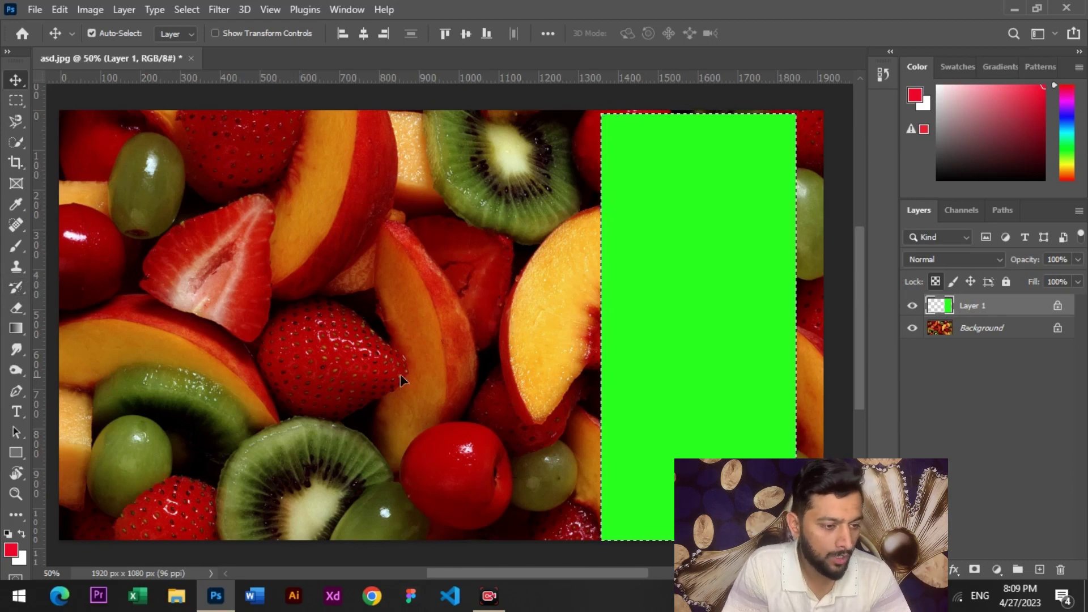
- Clear the selection and switch Layer 1's lock from transparent pixels to image pixels
click(937, 280)
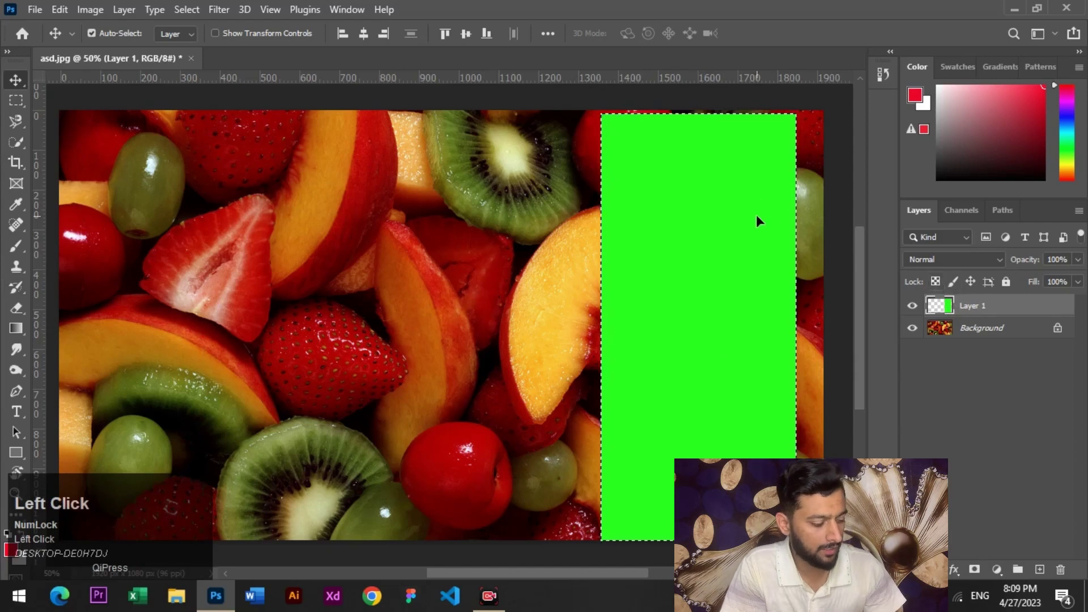
key(ctrl+d)
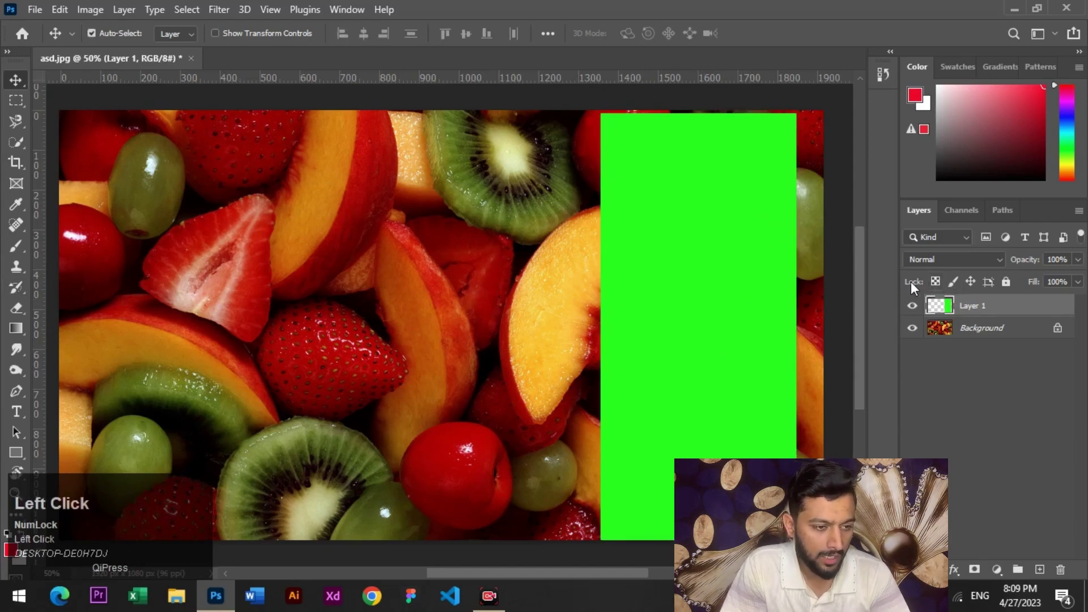
click(953, 281)
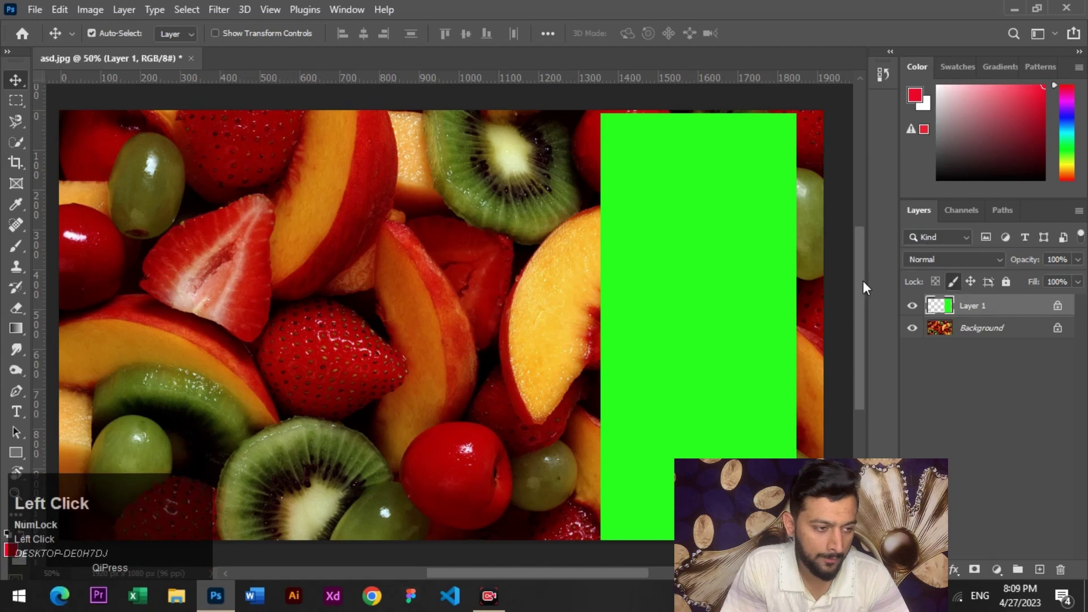
- Move the green rectangle about 228 px left and 8 px up, try to move the fruit photo, and reselect Layer 1
drag(706, 261, 638, 264)
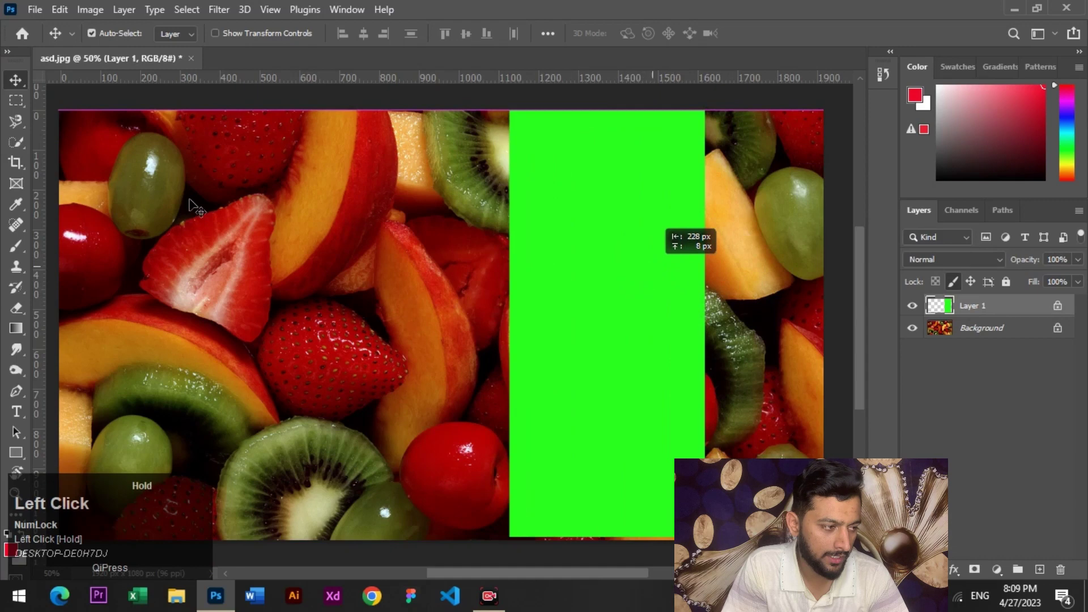
click(391, 222)
drag(412, 288, 419, 266)
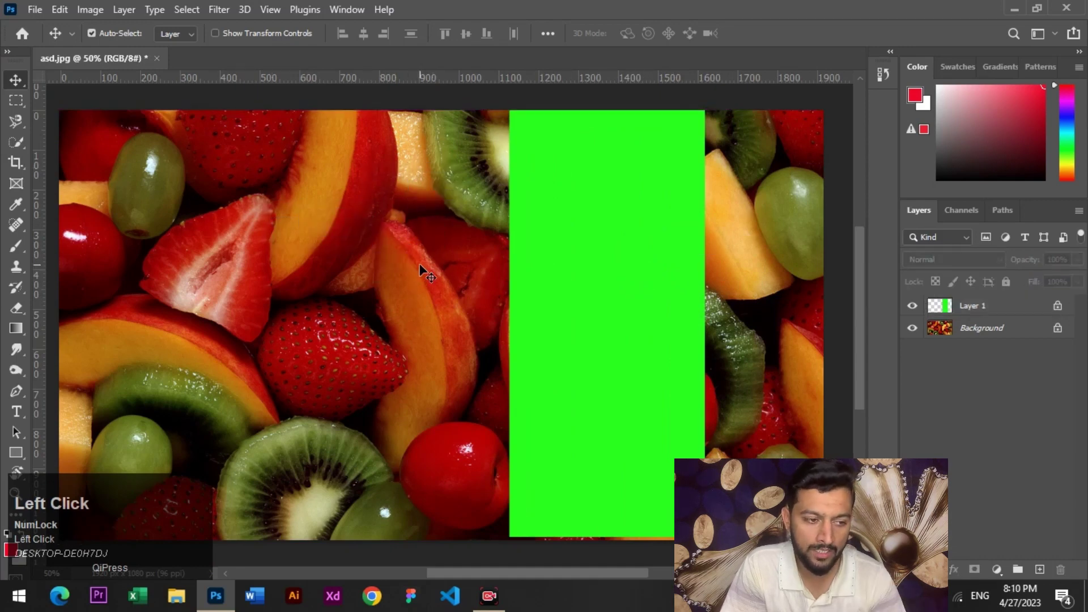
click(1014, 311)
drag(335, 209, 421, 306)
drag(321, 169, 126, 255)
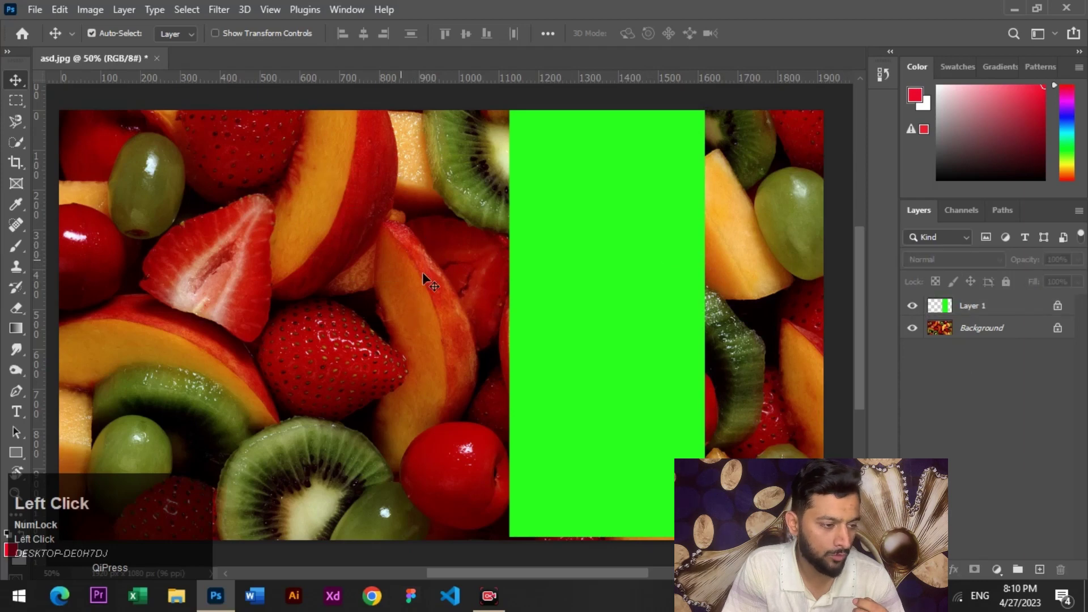
click(981, 313)
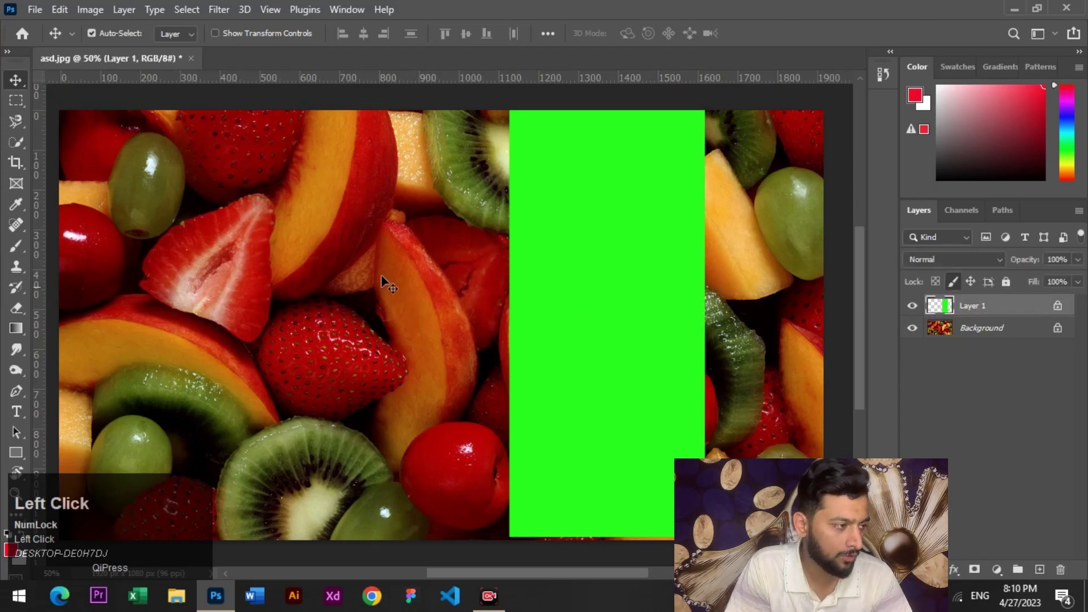
- Try to paint on Layer 1 with the Brush tool while its image pixels are locked
click(17, 246)
click(481, 311)
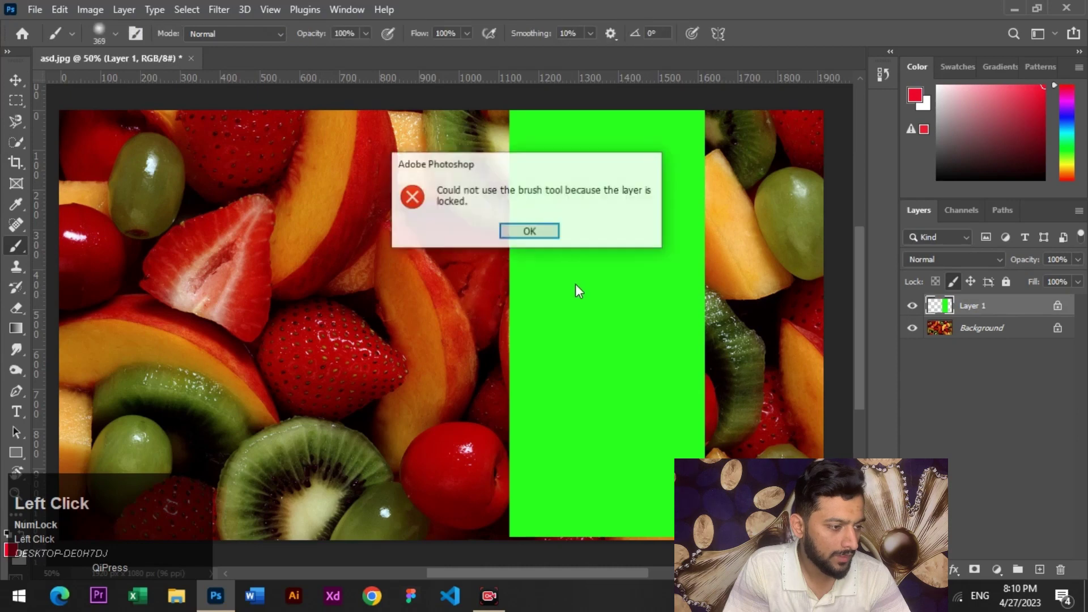
click(545, 236)
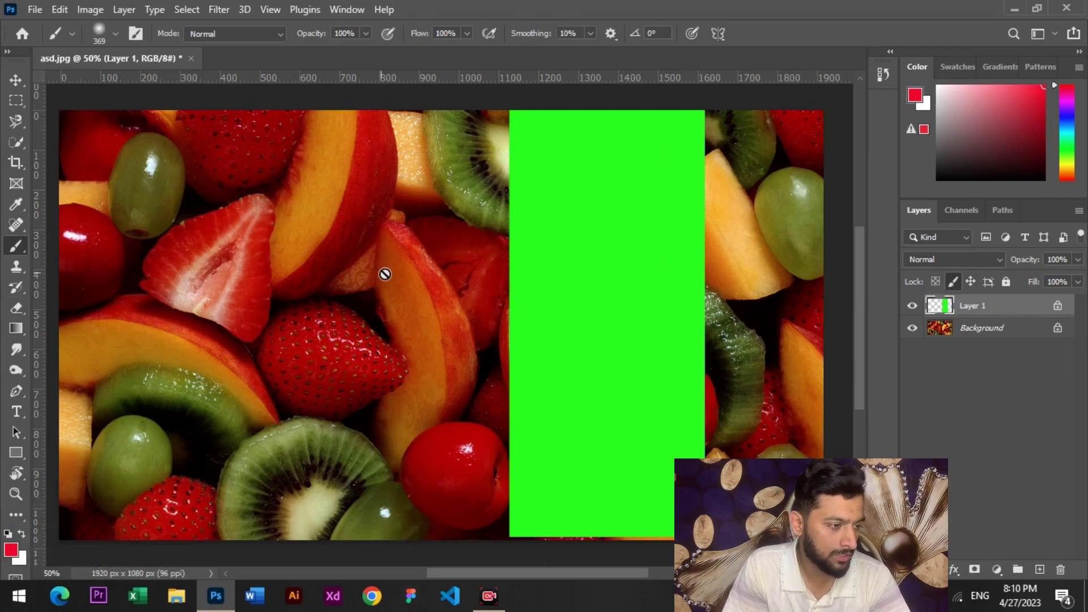
click(492, 301)
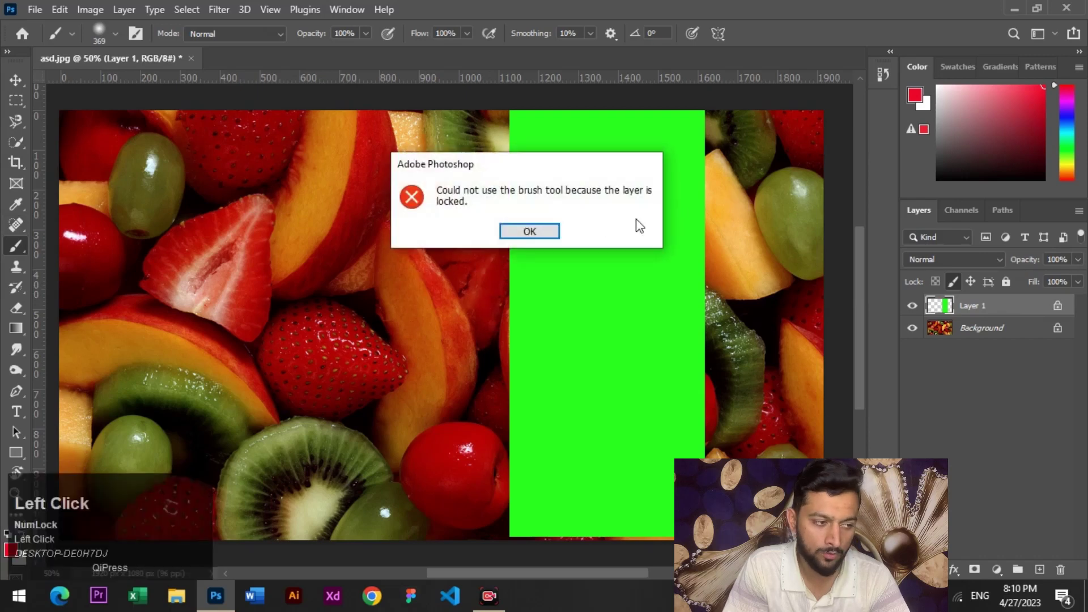
click(544, 237)
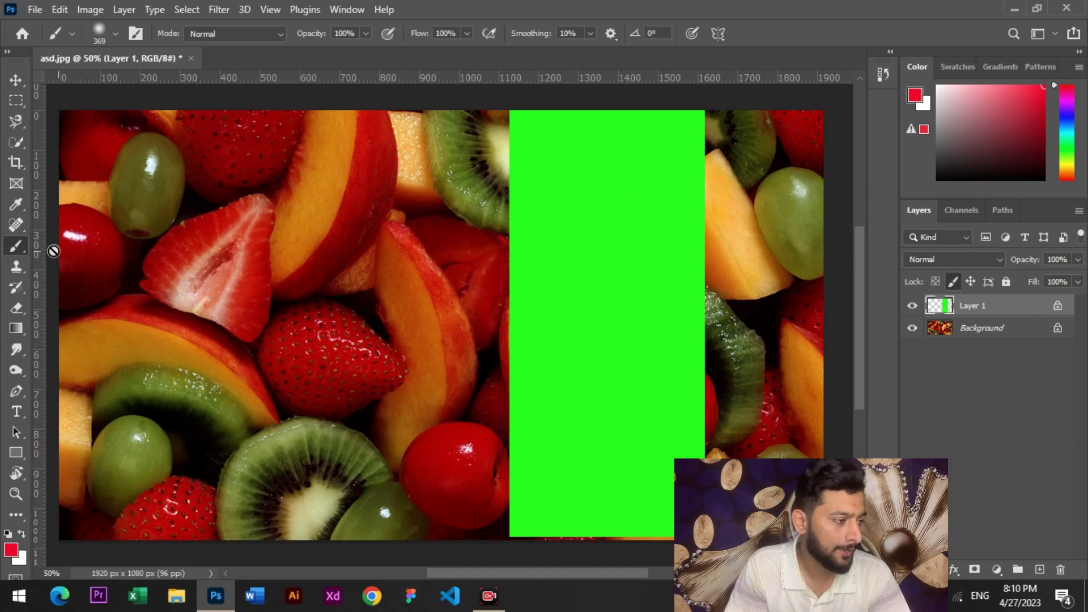
- Switch Layer 1's lock from image pixels to position, and undo a trial red brush stroke across the rectangle
click(952, 281)
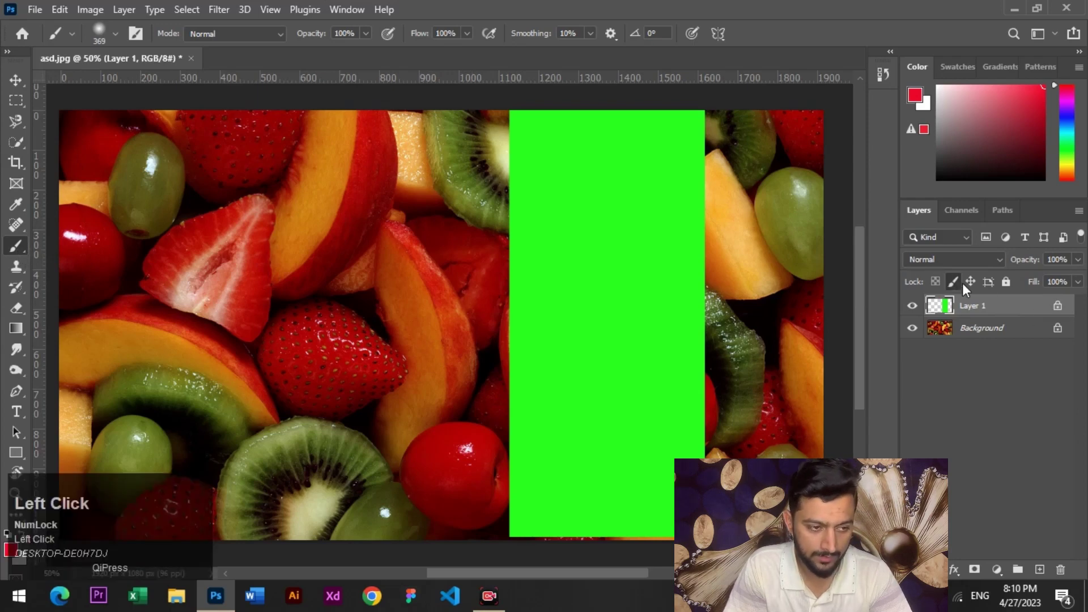
click(970, 282)
mouse_move(740, 204)
mouse_down()
mouse_move(558, 350)
mouse_move(375, 379)
mouse_move(329, 344)
mouse_move(407, 330)
mouse_move(464, 348)
mouse_up()
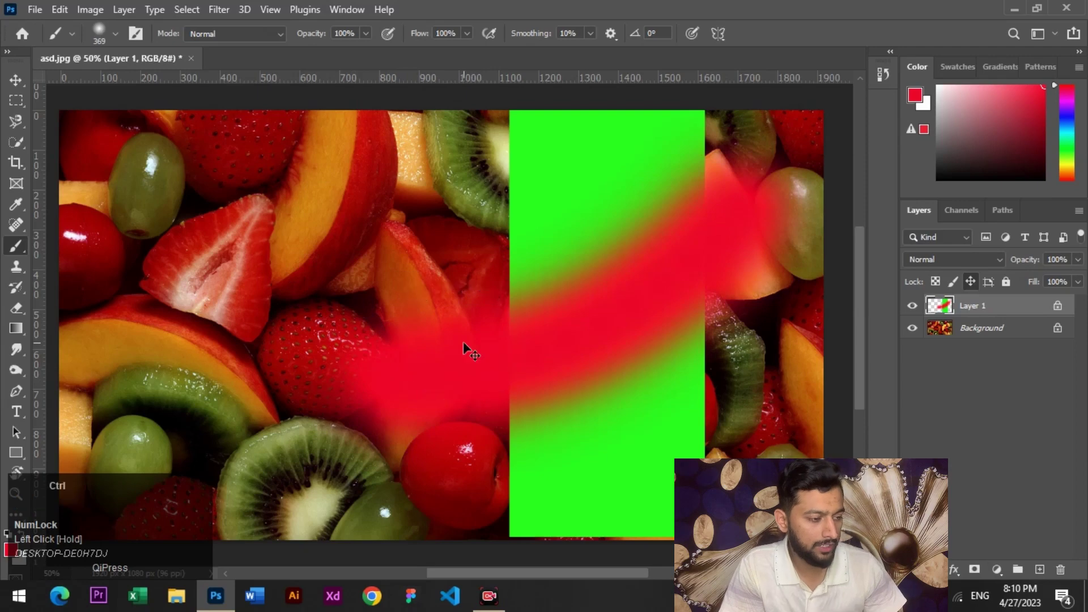
key(ctrl+z)
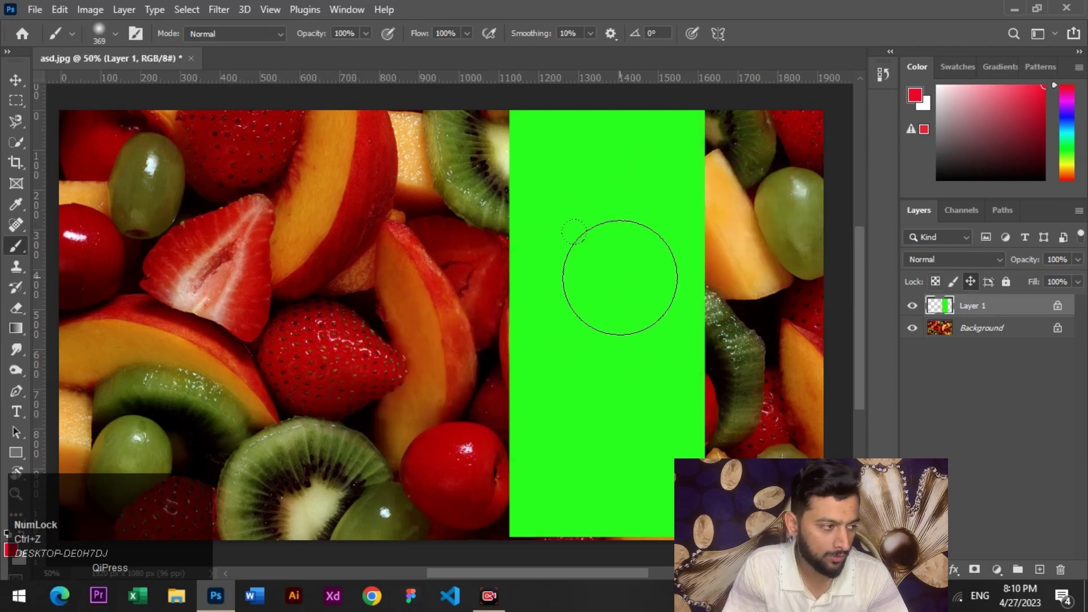
- Try to move the green rectangle while Layer 1's position is locked
click(16, 80)
drag(623, 267, 492, 275)
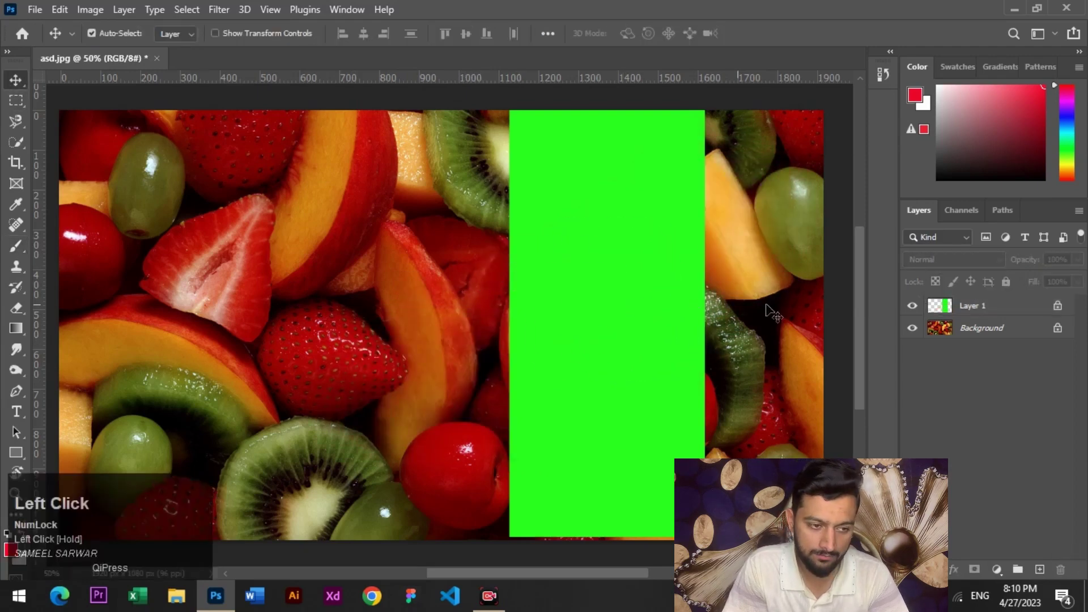
click(988, 311)
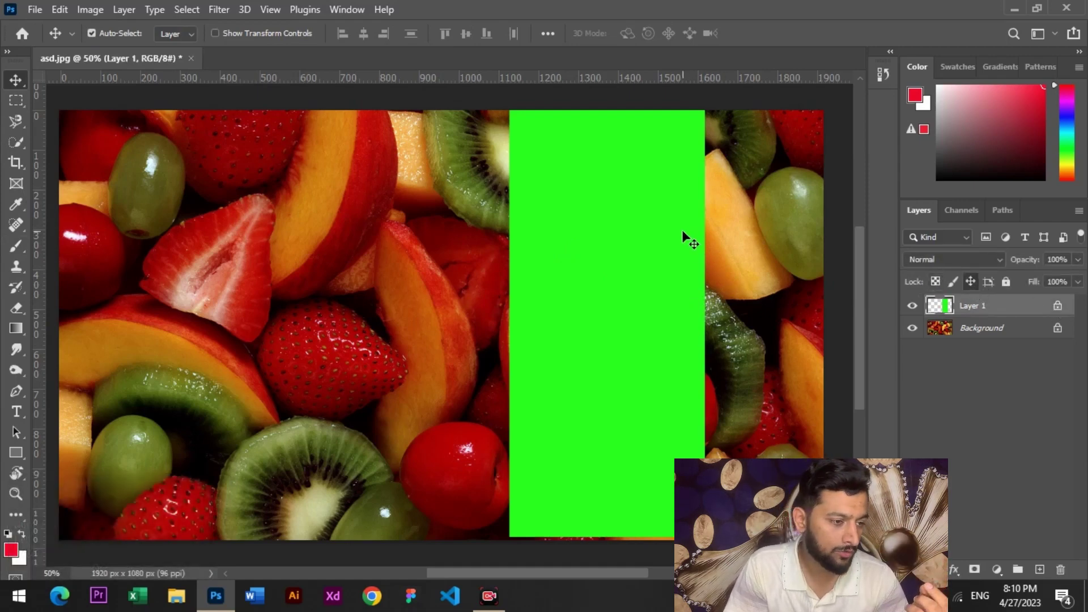
drag(760, 251, 762, 312)
drag(787, 250, 775, 318)
drag(661, 283, 630, 311)
drag(649, 249, 573, 334)
drag(614, 285, 567, 366)
click(1028, 306)
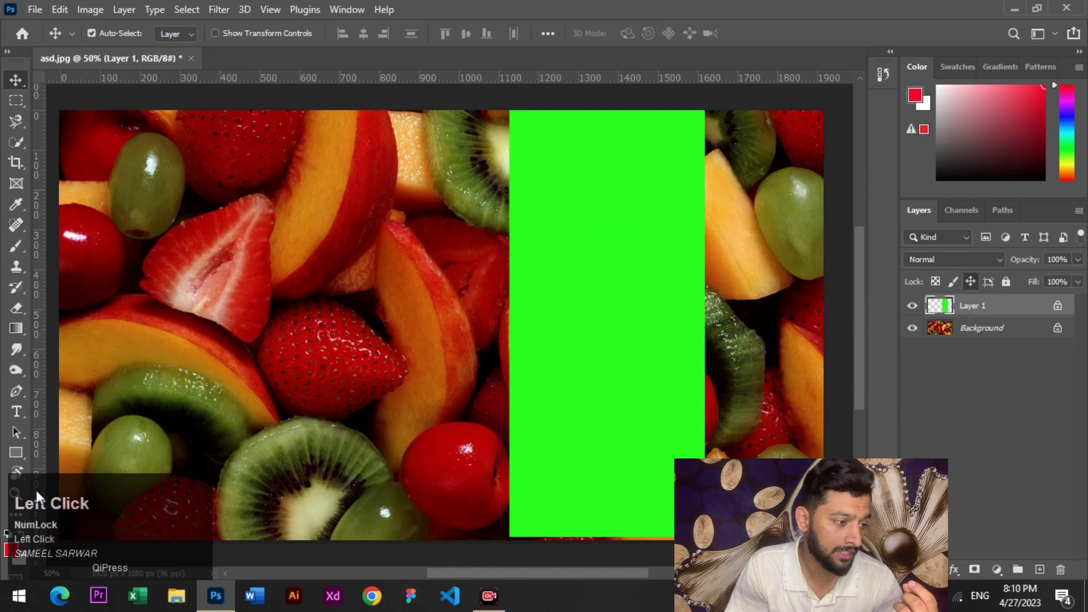
- Paint broad red brush strokes over the fruit photo and green rectangle on the position-locked Layer 1, and undo them
click(16, 245)
mouse_move(187, 192)
mouse_down()
mouse_move(536, 286)
mouse_move(651, 230)
mouse_move(783, 216)
mouse_move(749, 361)
mouse_move(571, 443)
mouse_move(259, 354)
mouse_move(61, 254)
mouse_move(74, 312)
mouse_move(323, 431)
mouse_move(408, 423)
mouse_move(503, 231)
mouse_up()
mouse_move(457, 172)
mouse_down()
mouse_move(134, 171)
mouse_move(187, 179)
mouse_move(502, 354)
mouse_up()
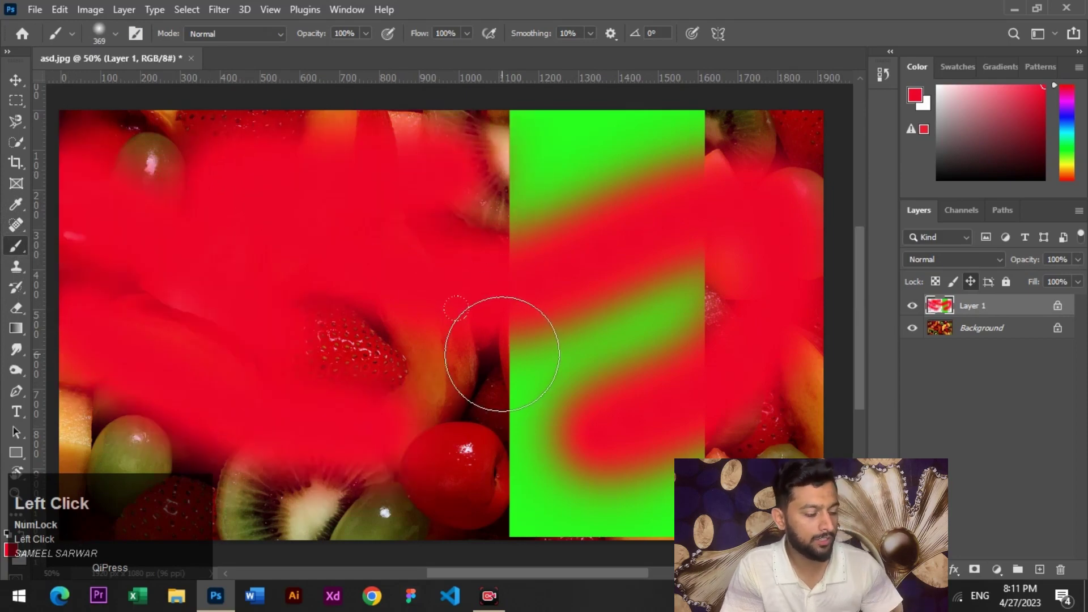
key(ctrl+z)
key(ctrl+z)
key(ctrl+z)
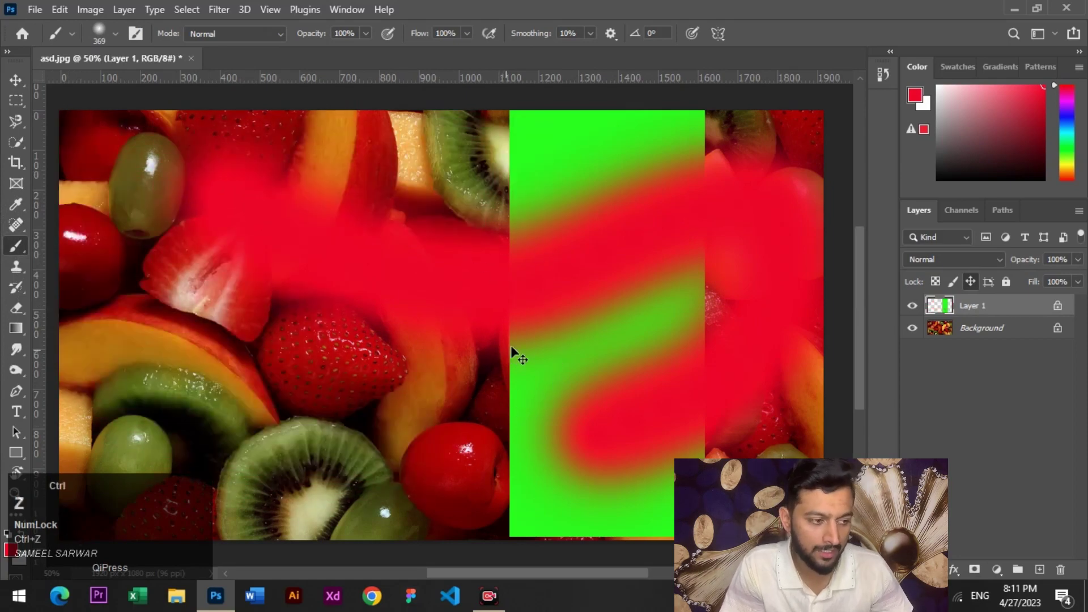
key(ctrl+z)
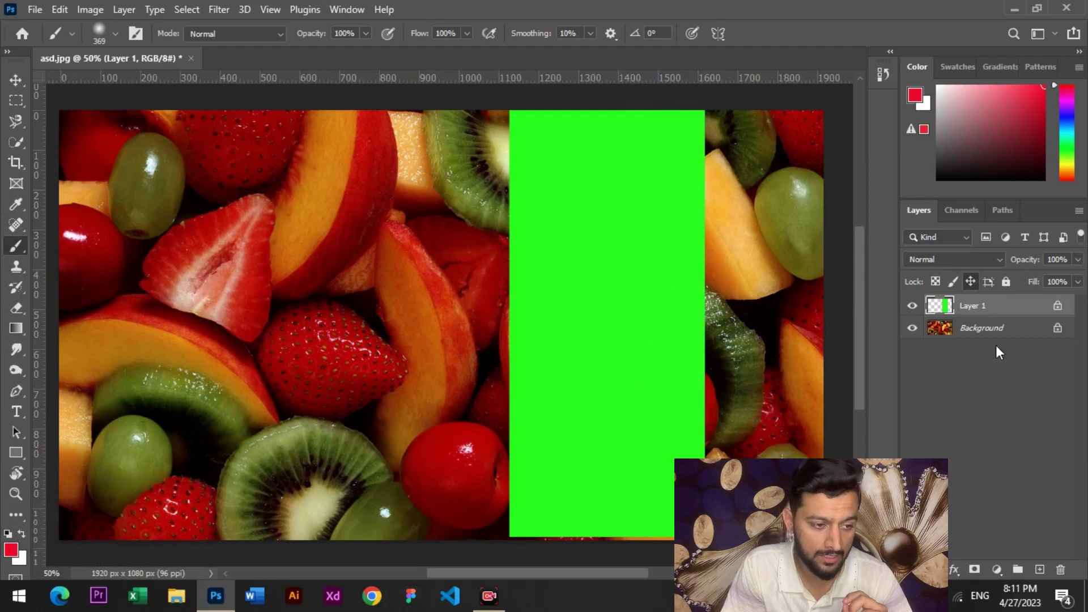
- Unlock Layer 1's position and move the green rectangle right over the fruit photo
click(974, 282)
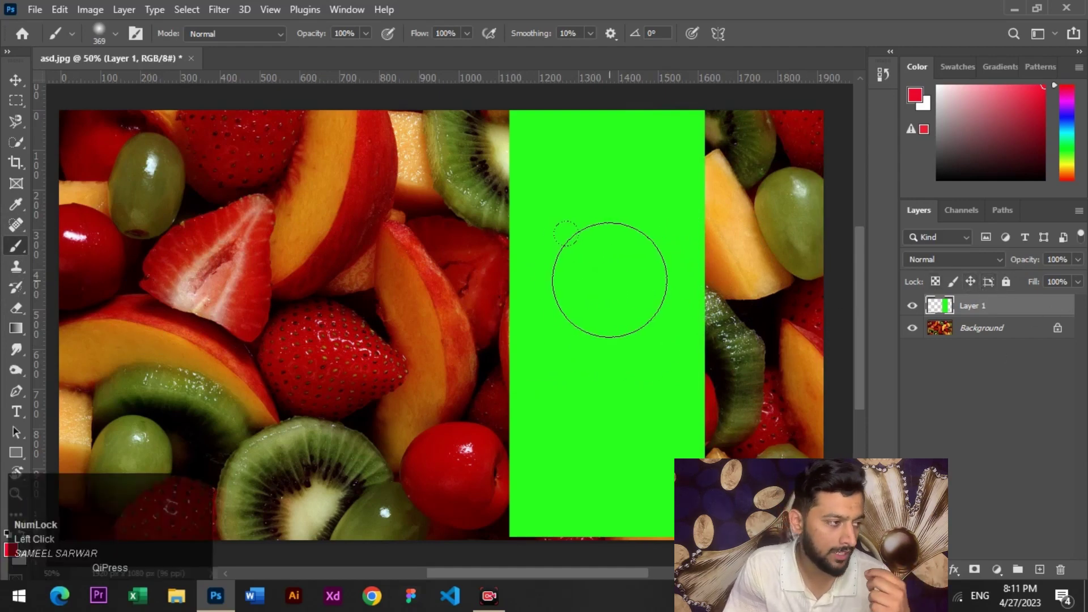
click(16, 80)
drag(645, 285, 709, 283)
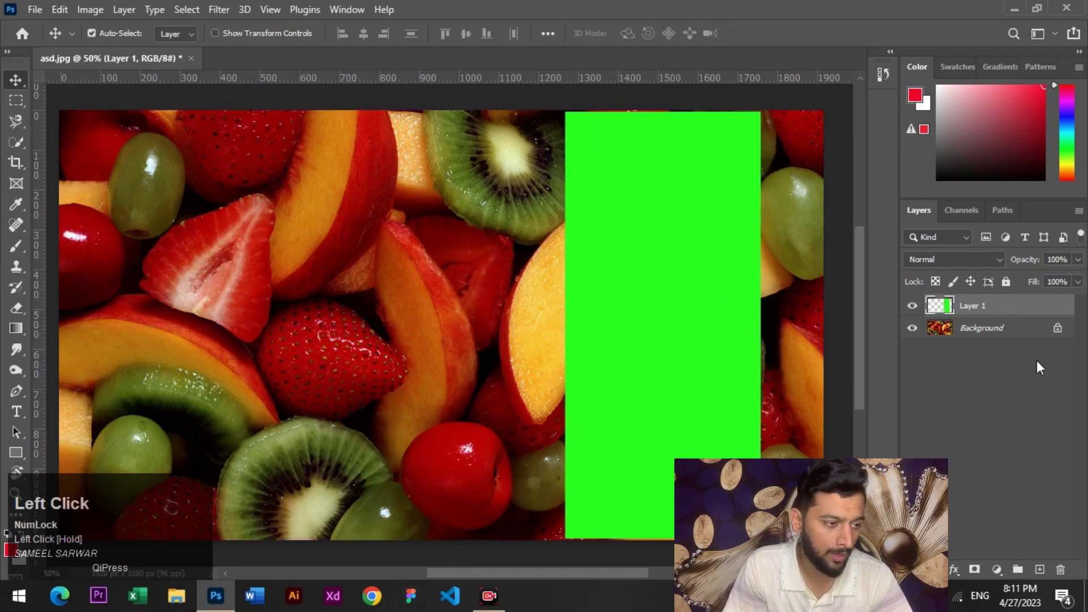
click(727, 287)
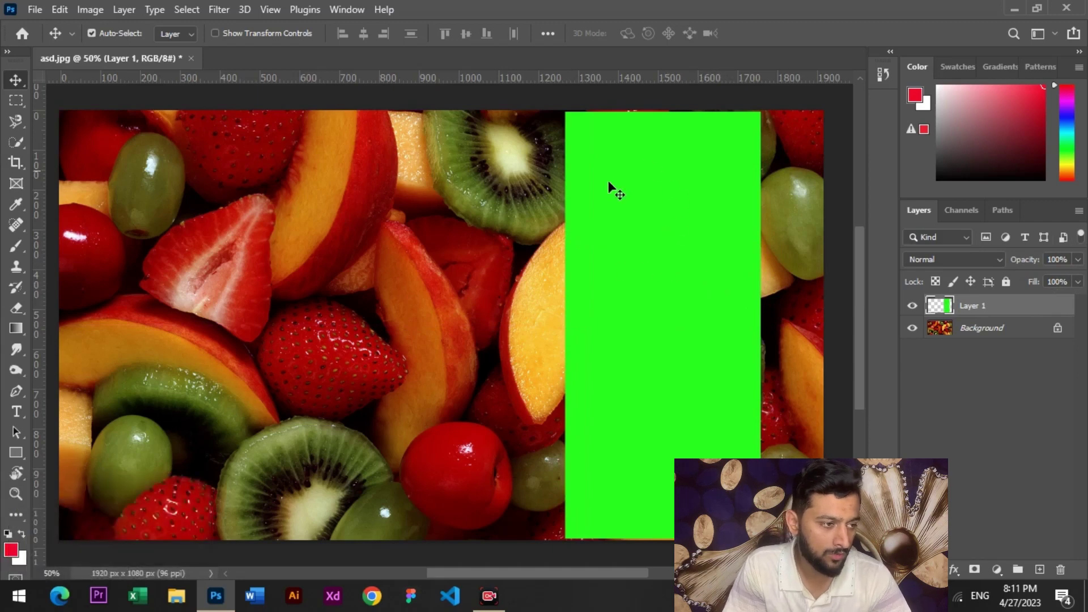
- Lower Layer 1's opacity to 42% and restore it to 100%
click(1078, 260)
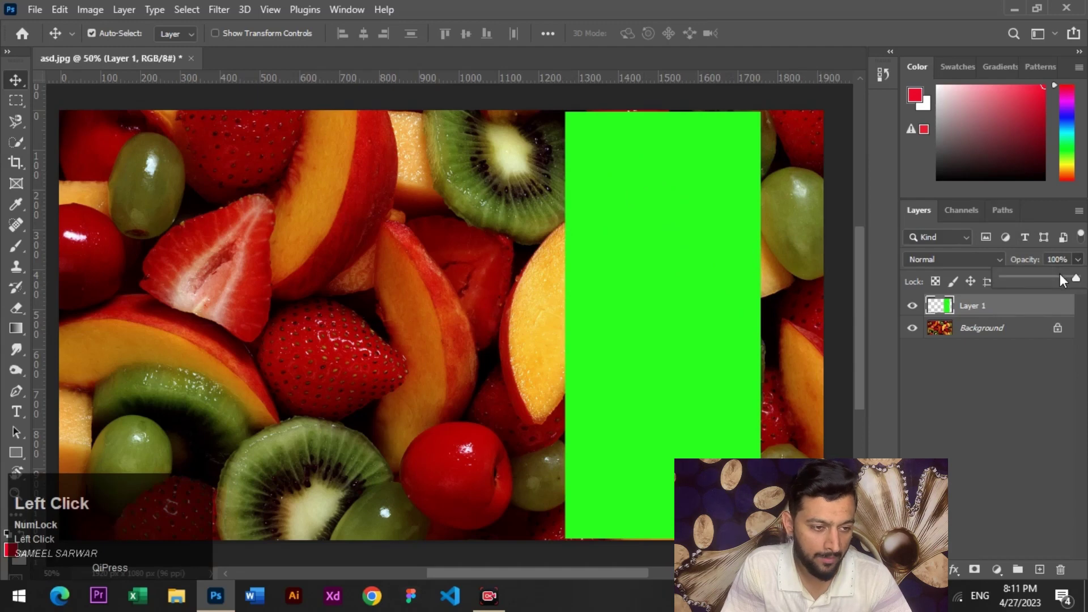
drag(1059, 274, 1026, 274)
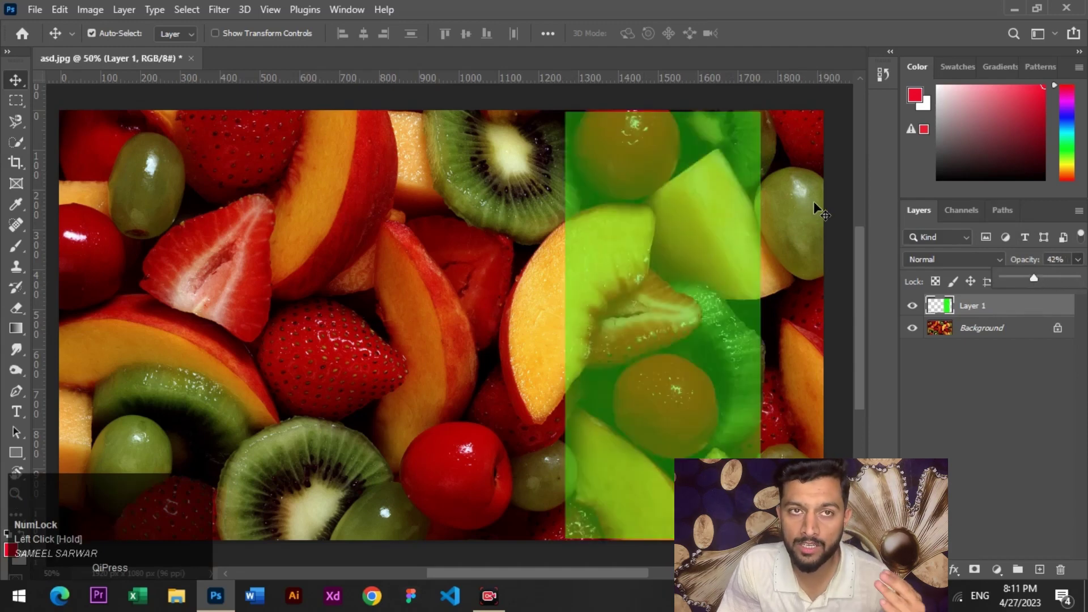
drag(1023, 278, 1077, 282)
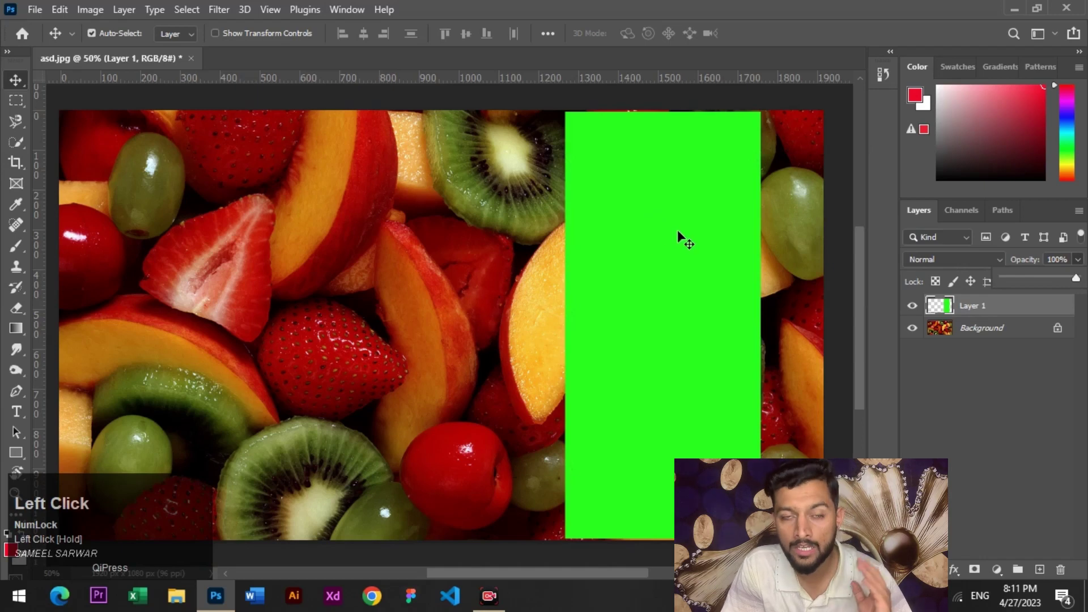
- Convert the locked Background into a regular layer named Layer 0 with Normal mode and 100% opacity
click(1000, 397)
click(997, 306)
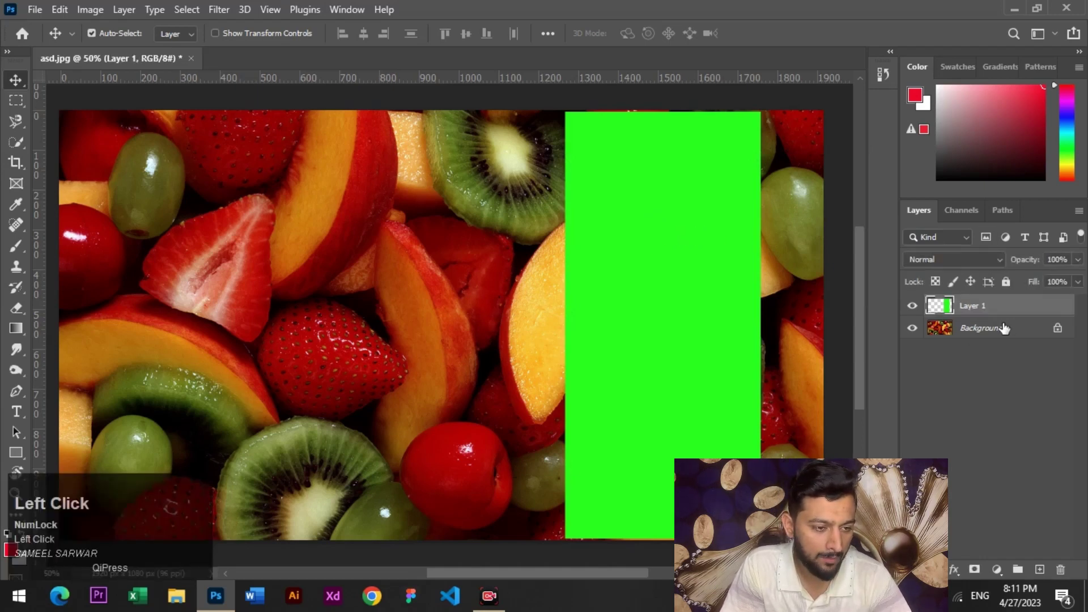
click(1025, 329)
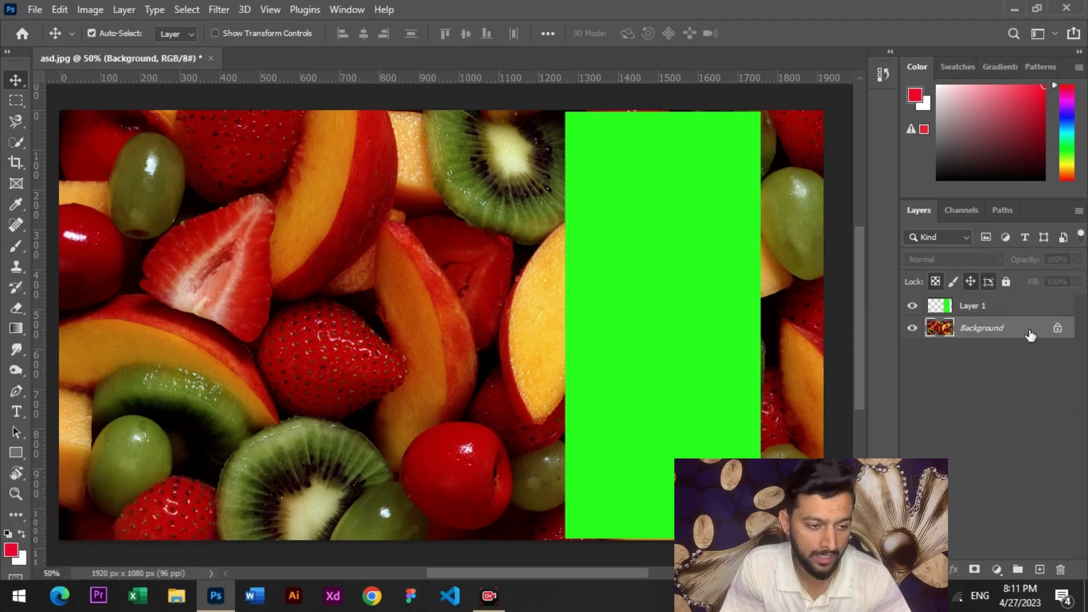
double_click(992, 328)
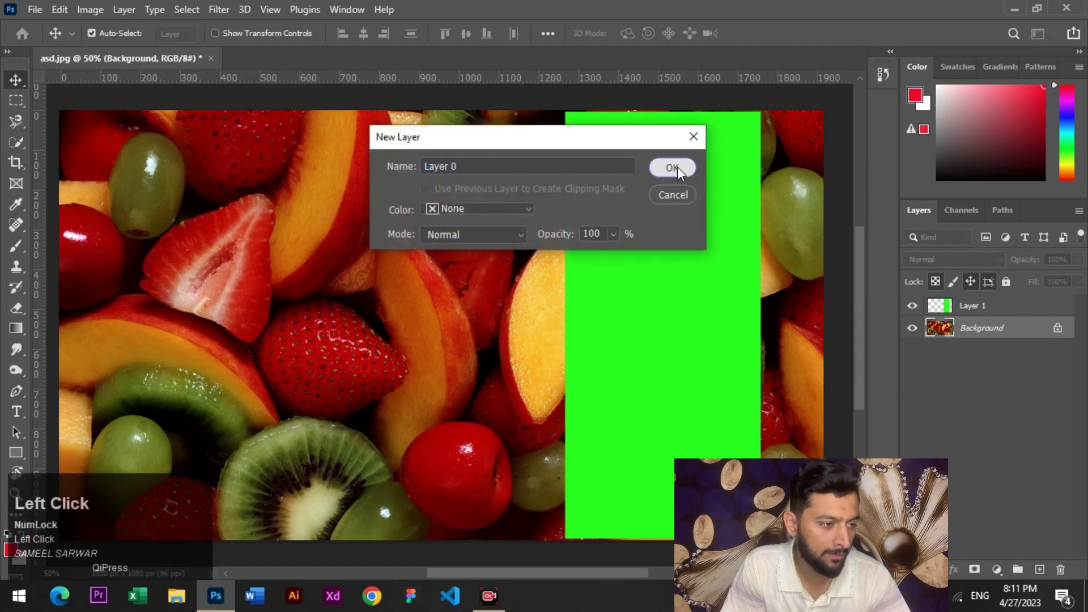
click(678, 167)
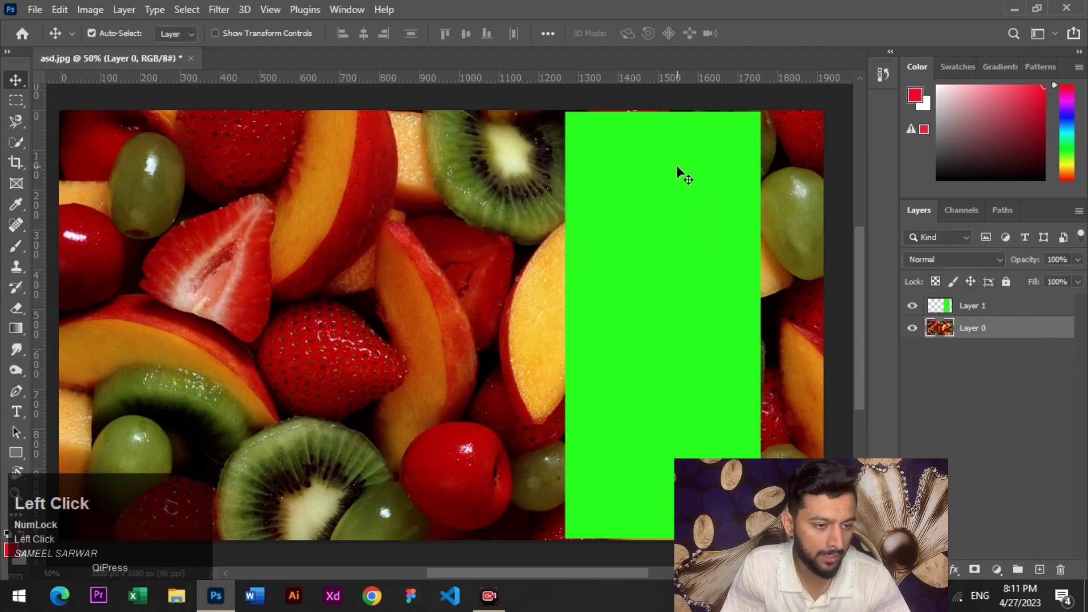
- Lower Layer 0's opacity to 67% and undo the change
click(1078, 261)
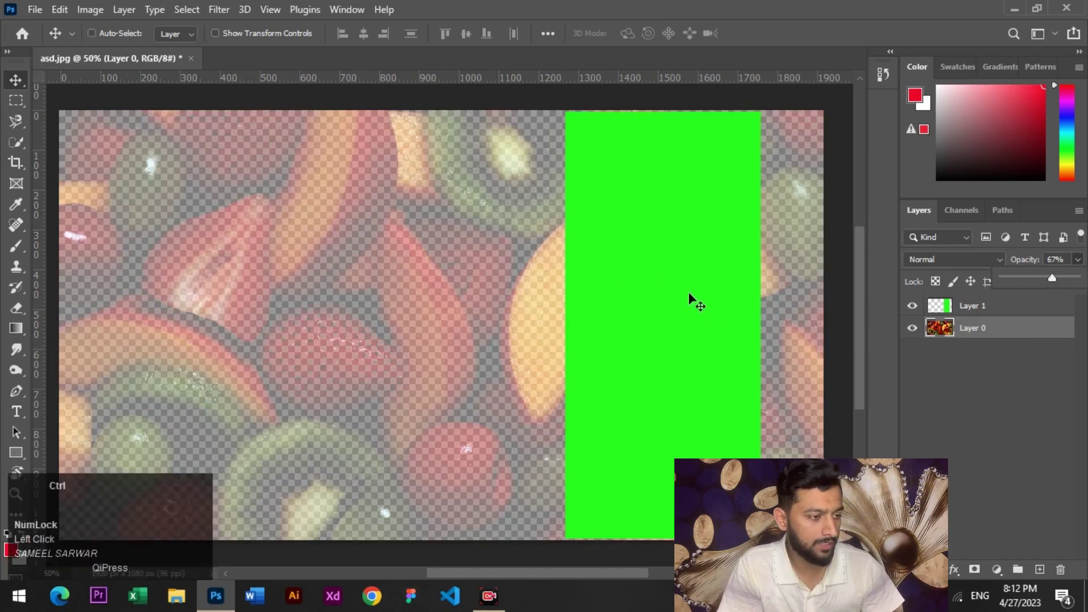
key(ctrl+z)
click(758, 257)
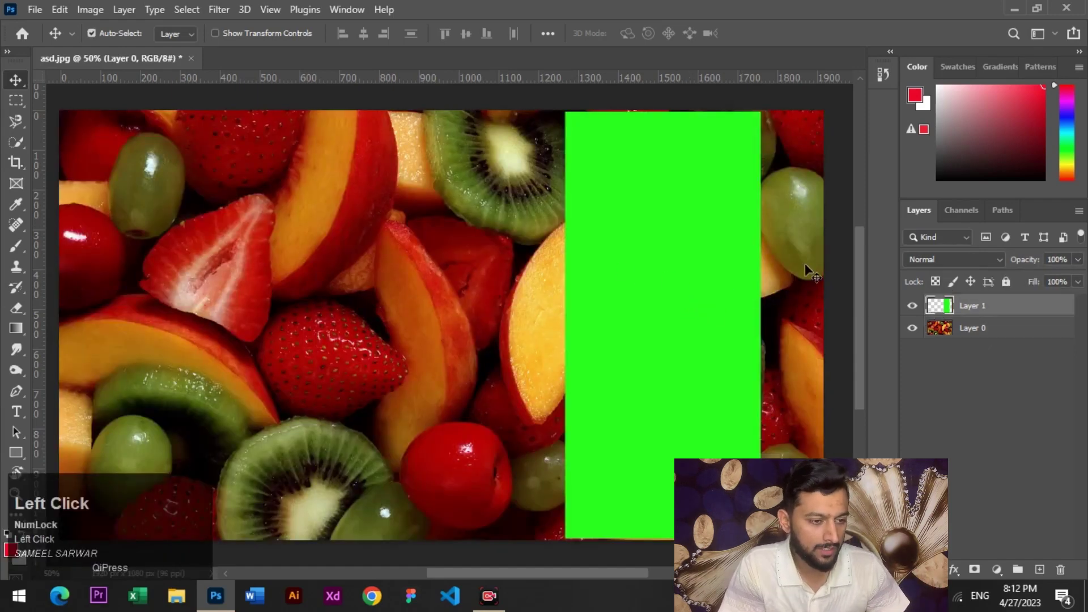
- Hide Layer 1 and open the image saib.jpg from the D: drive
click(913, 307)
click(38, 12)
click(72, 41)
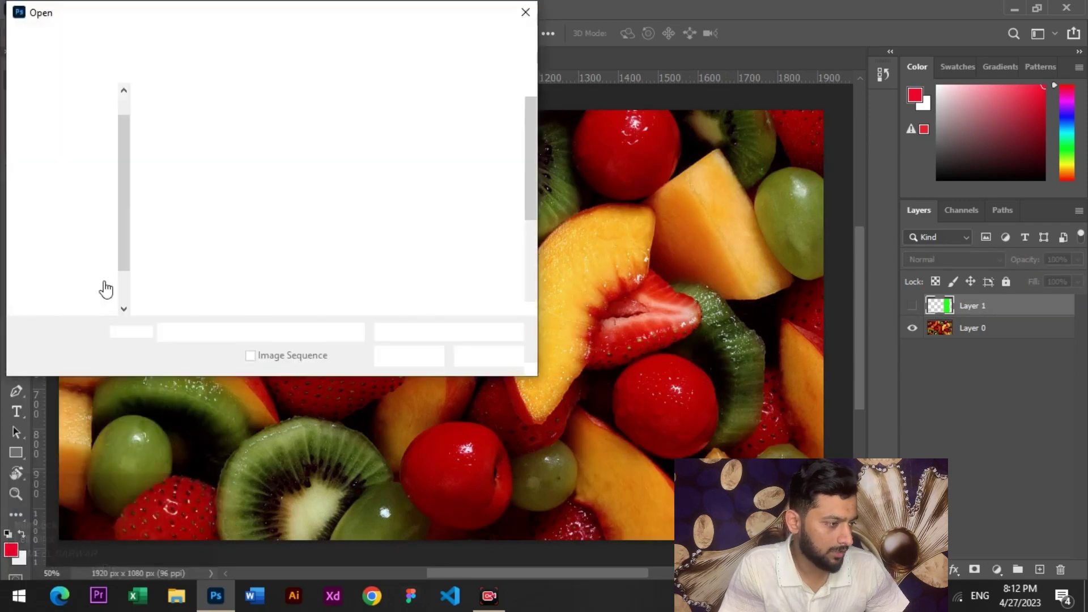
scroll(98, 283, down, 1)
click(97, 284)
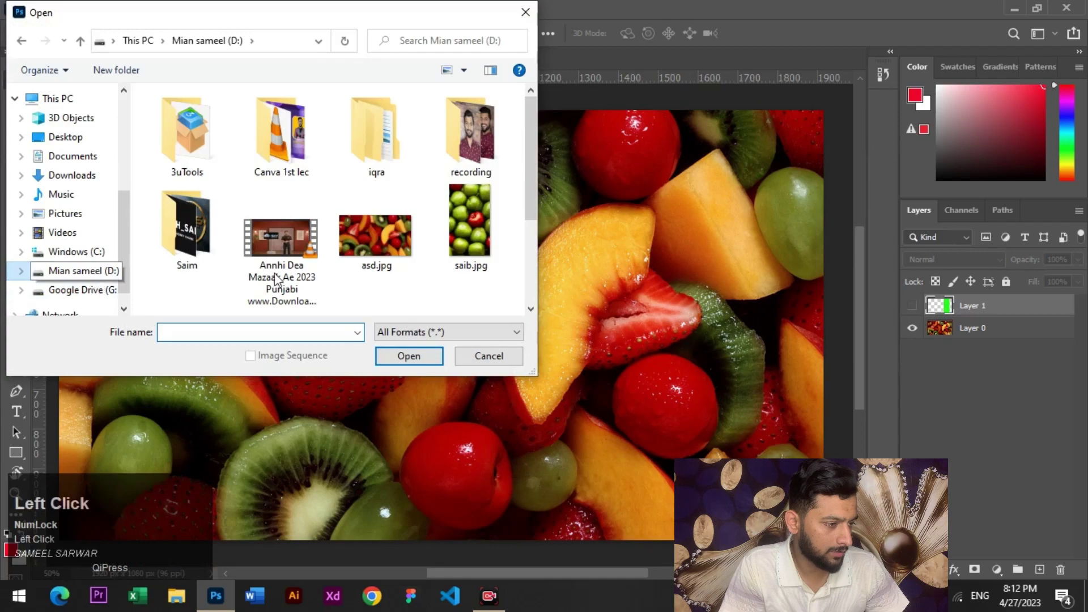
click(471, 233)
click(423, 358)
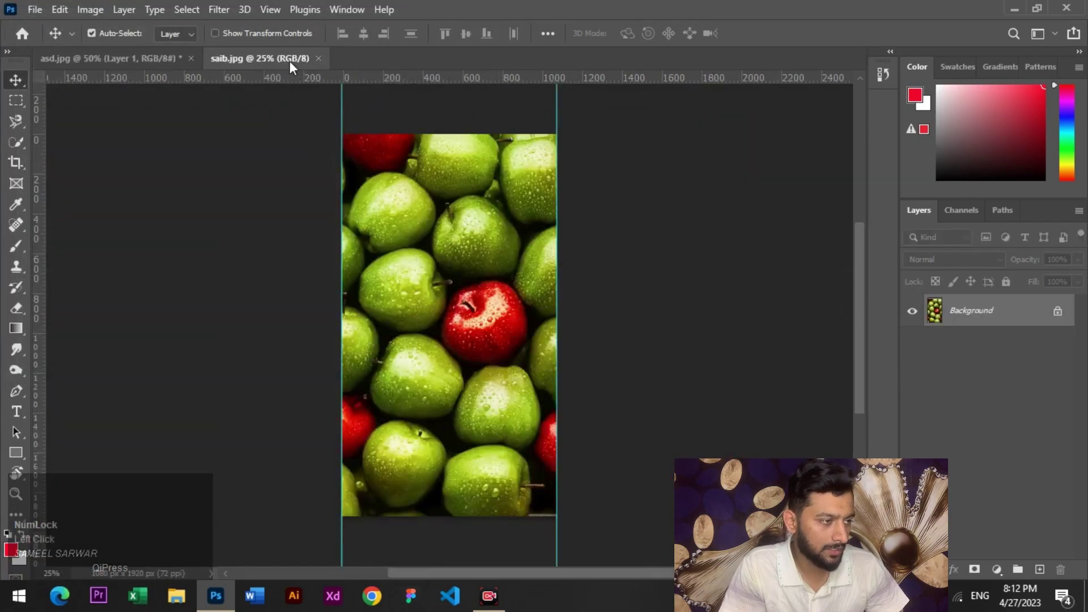
- Move the apple picture from saib.jpg into asd.jpg as a new layer covering the right half of the fruit photo
drag(462, 259, 372, 229)
drag(621, 332, 621, 333)
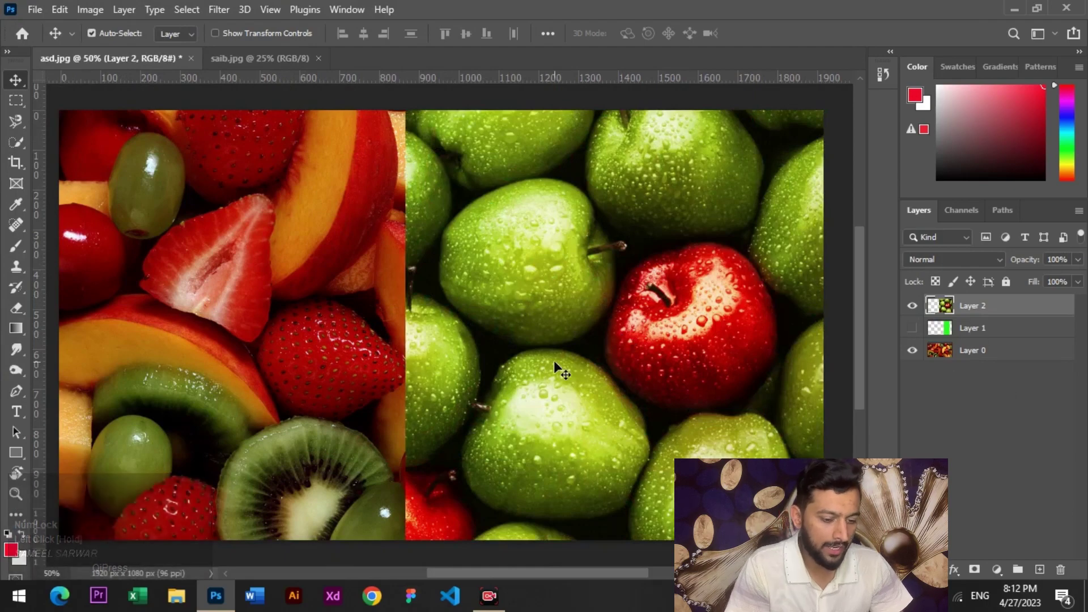
key(ctrl+minus)
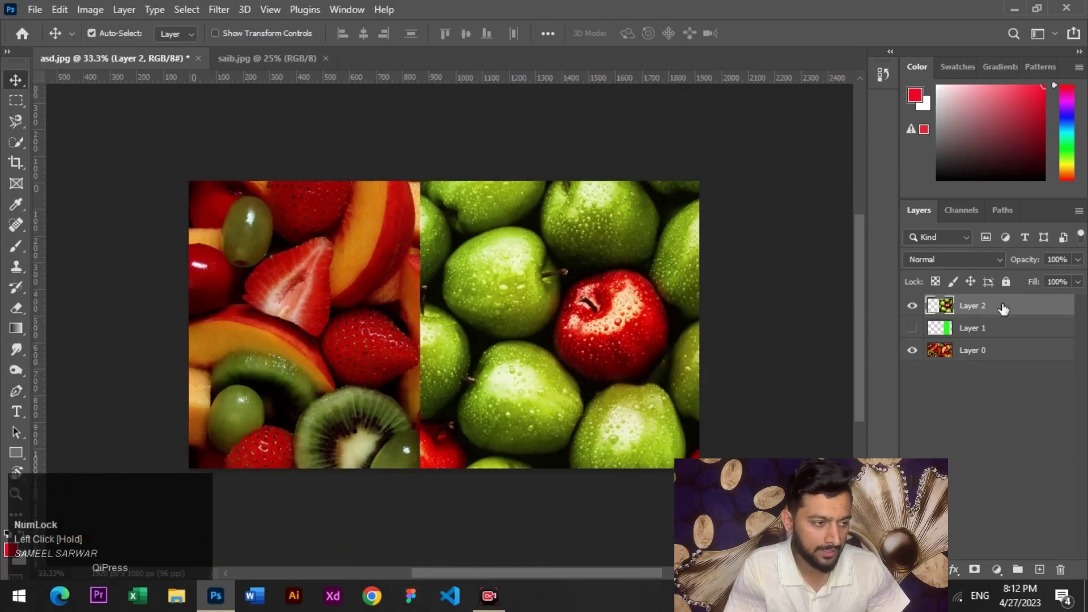
click(543, 262)
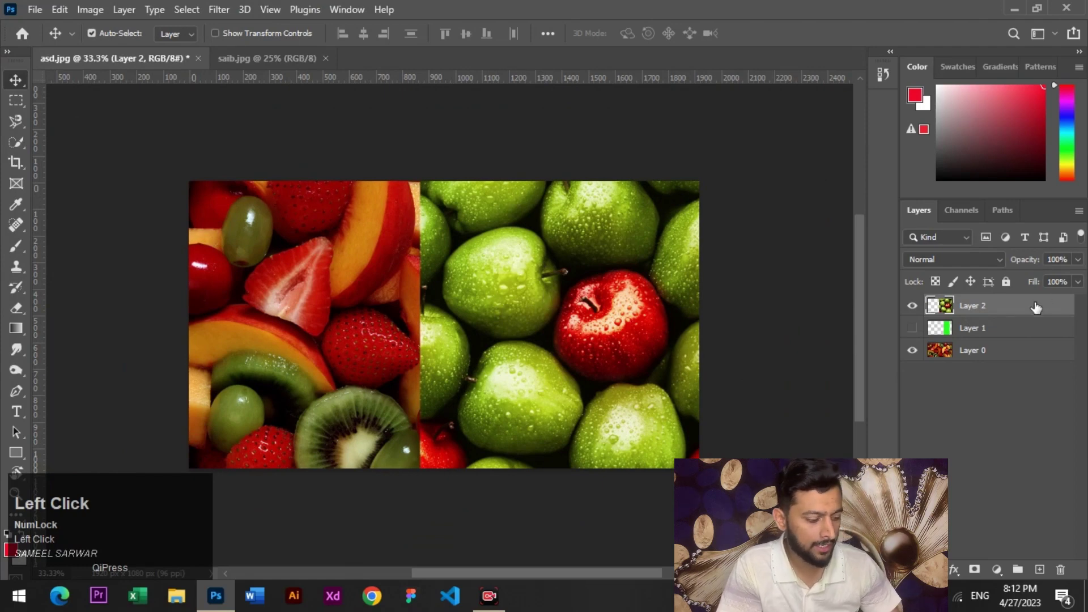
- Scale Layer 2's apple picture down proportionally to the canvas height and place it near the fruit photo's right edge
key(ctrl+t)
scroll(582, 282, up, 2)
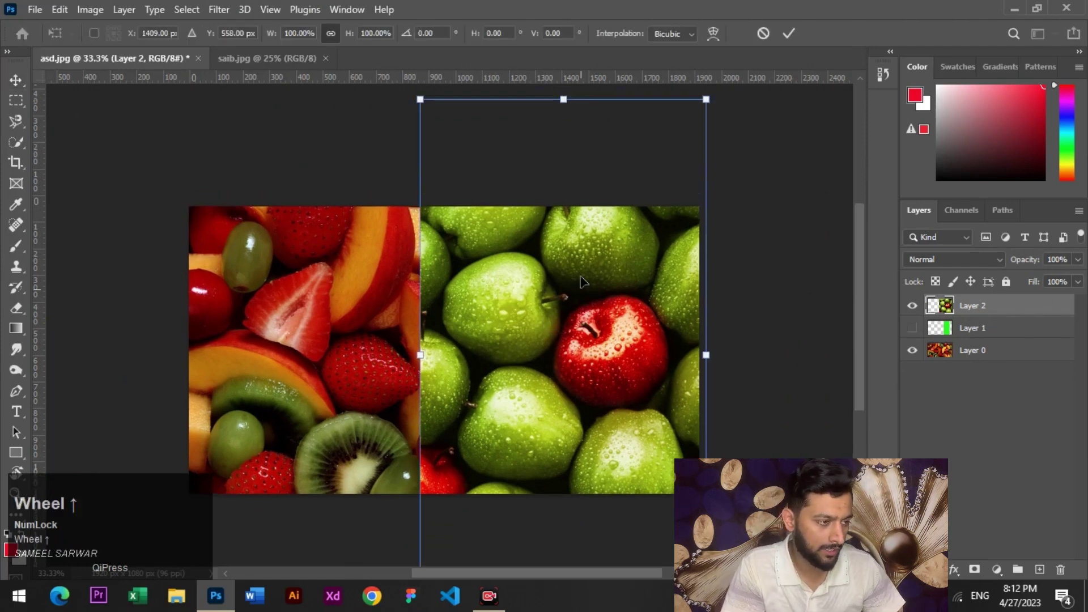
drag(420, 136, 486, 235)
scroll(608, 442, down, 2)
scroll(608, 442, down, 2)
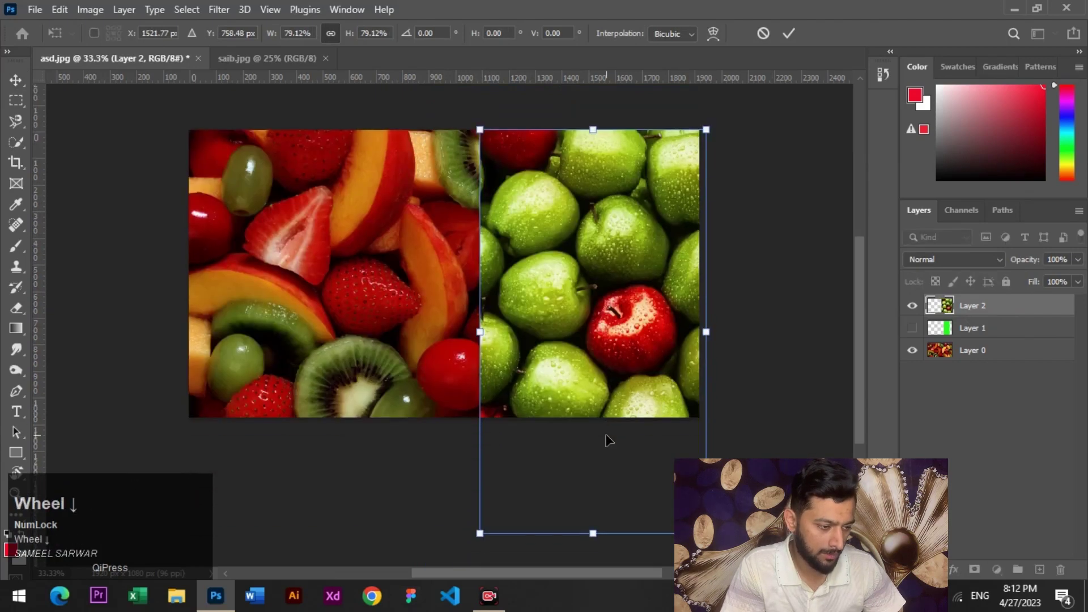
drag(600, 533, 600, 379)
drag(590, 335, 600, 322)
click(790, 31)
drag(652, 227, 680, 229)
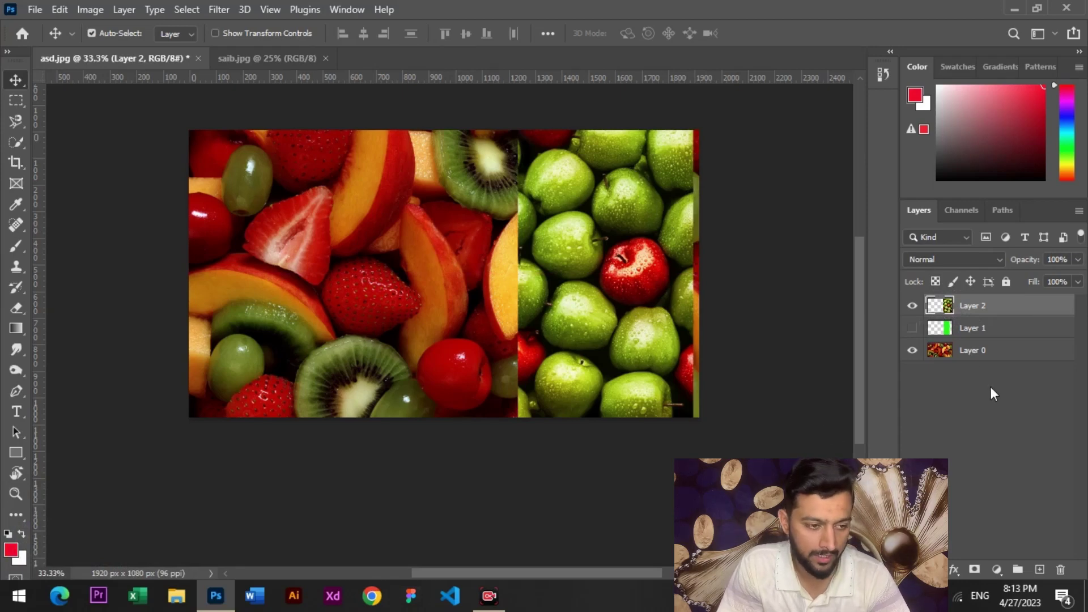
- Lower Layer 0's opacity to 72% and restore it to 100%
click(944, 354)
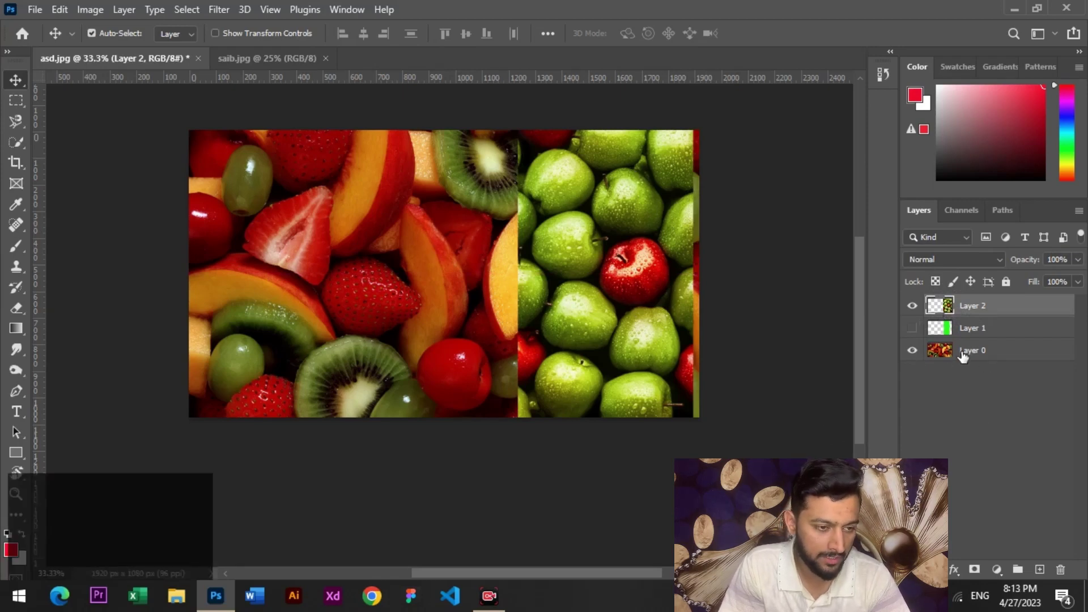
click(1079, 260)
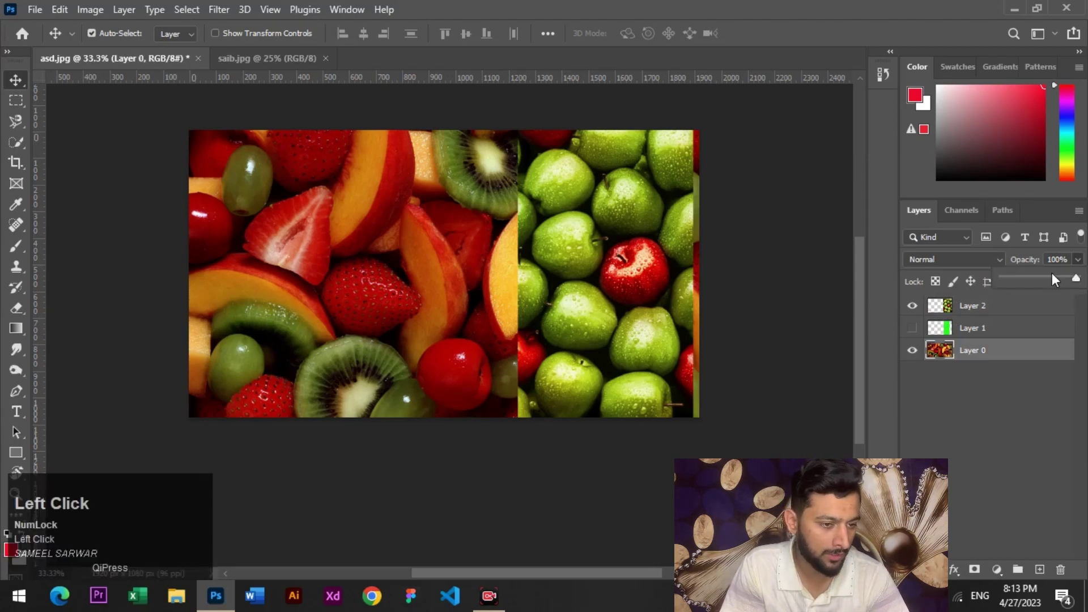
click(1056, 278)
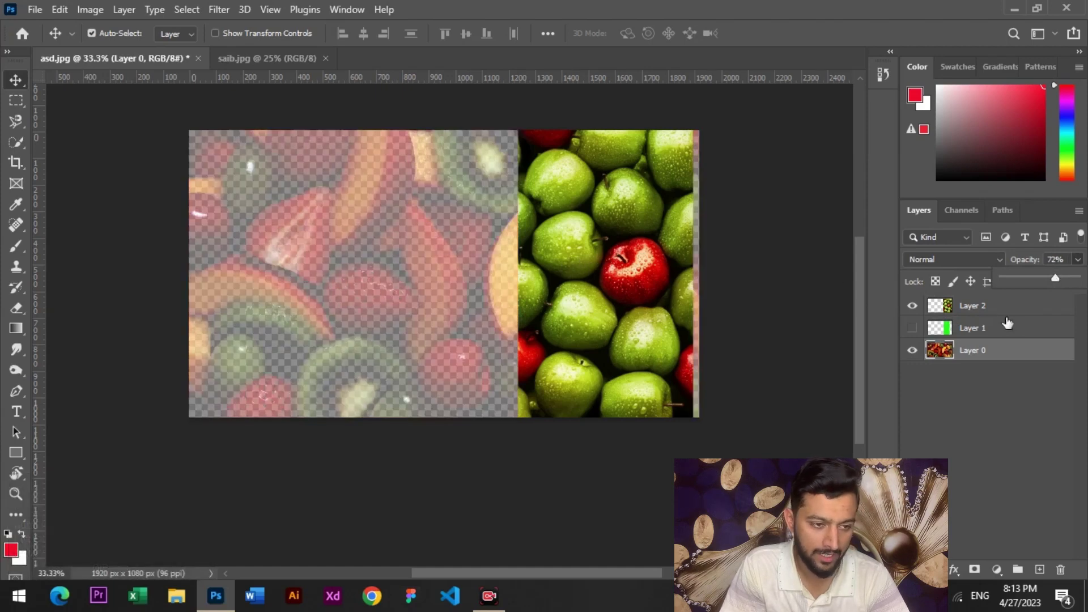
drag(1059, 278, 1085, 279)
- Lower Layer 2's opacity to 68% and further to 39%, and restore it to 100%
click(988, 309)
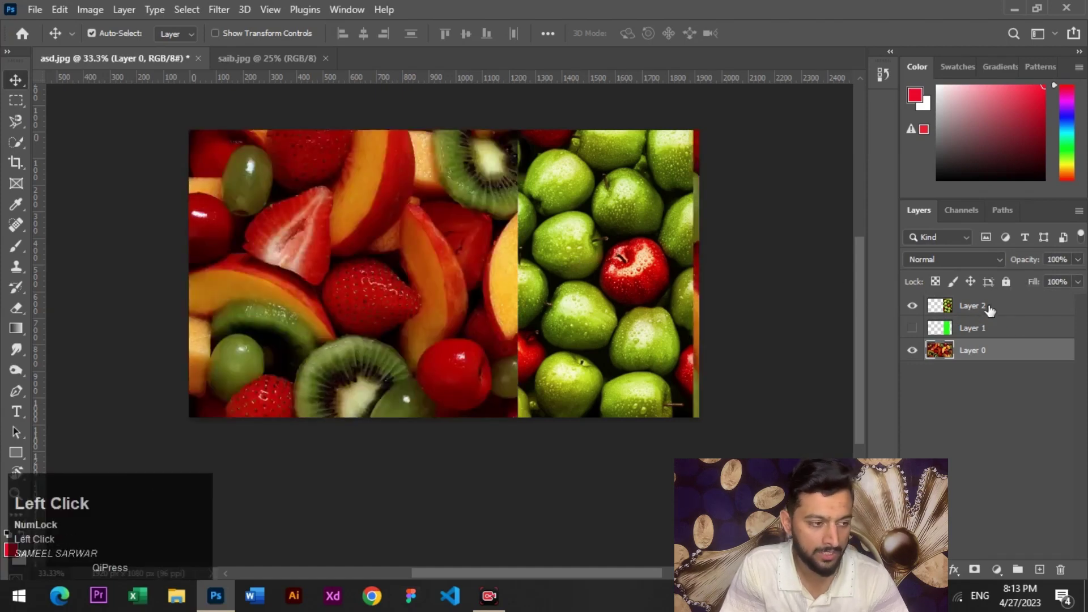
click(988, 308)
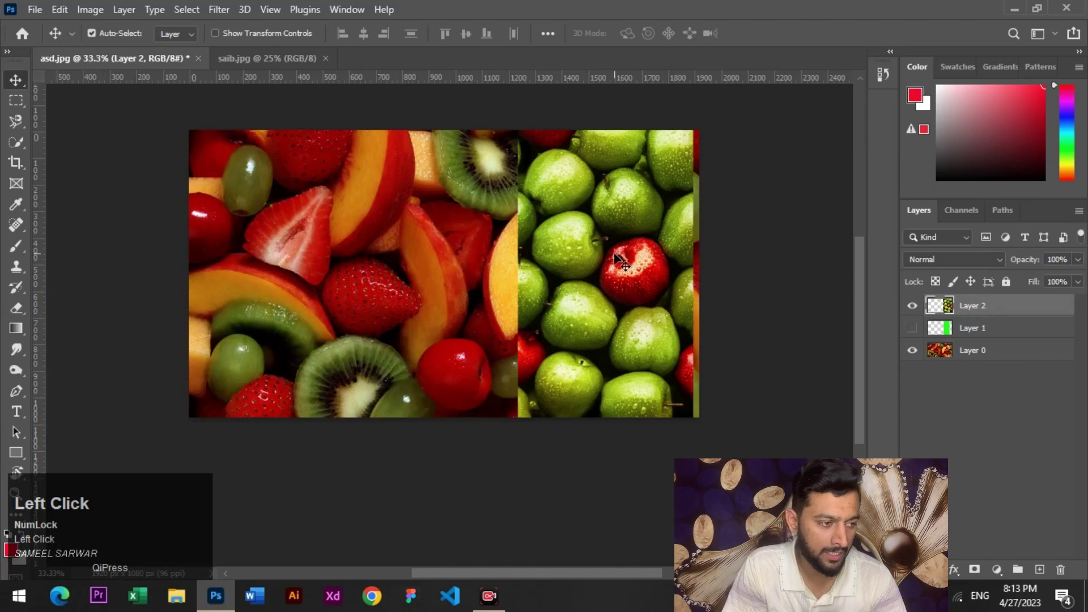
click(1078, 260)
drag(1058, 279, 1051, 279)
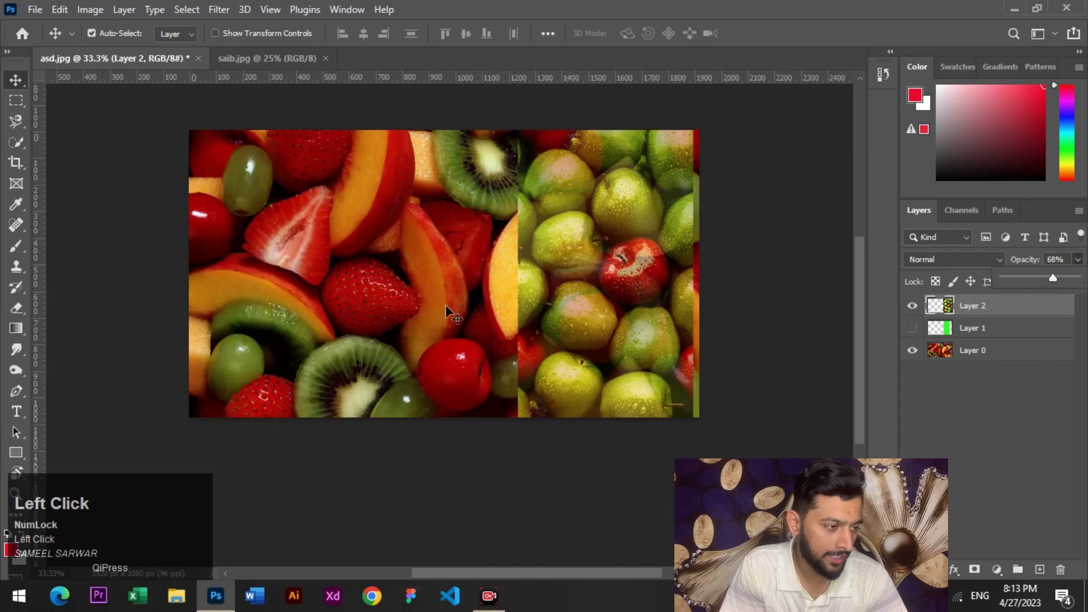
click(1043, 277)
drag(1038, 275, 1028, 280)
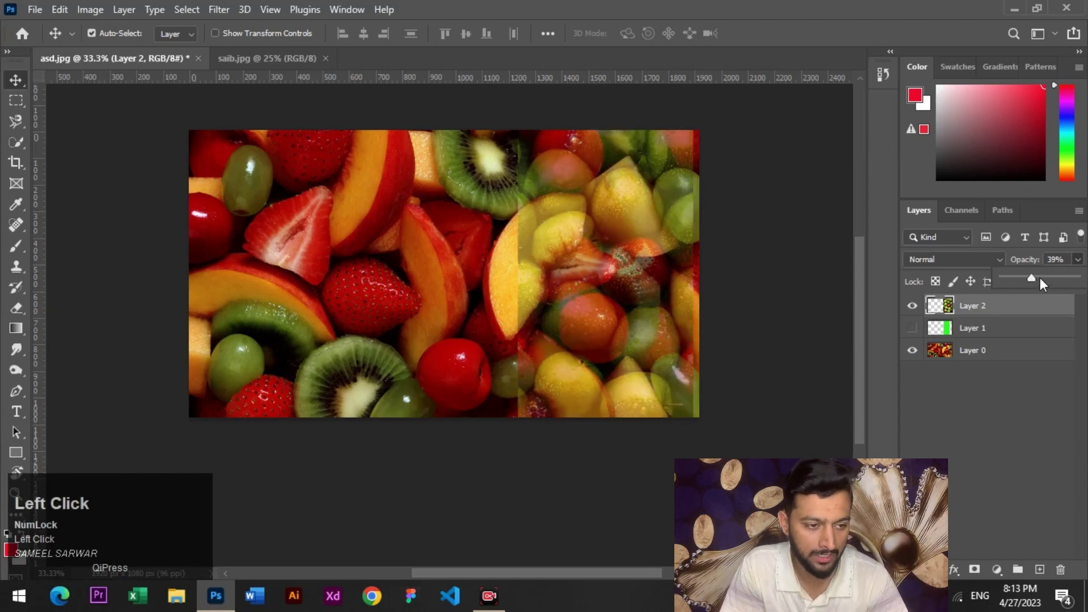
click(1039, 278)
click(1081, 277)
click(1033, 264)
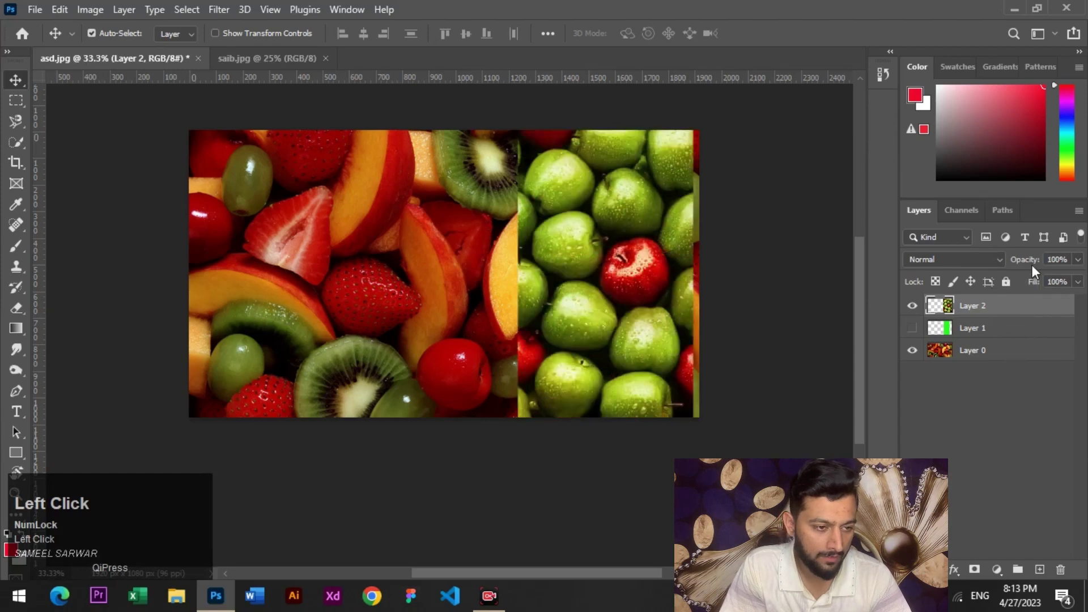
click(1032, 264)
click(1009, 304)
click(963, 258)
click(1070, 454)
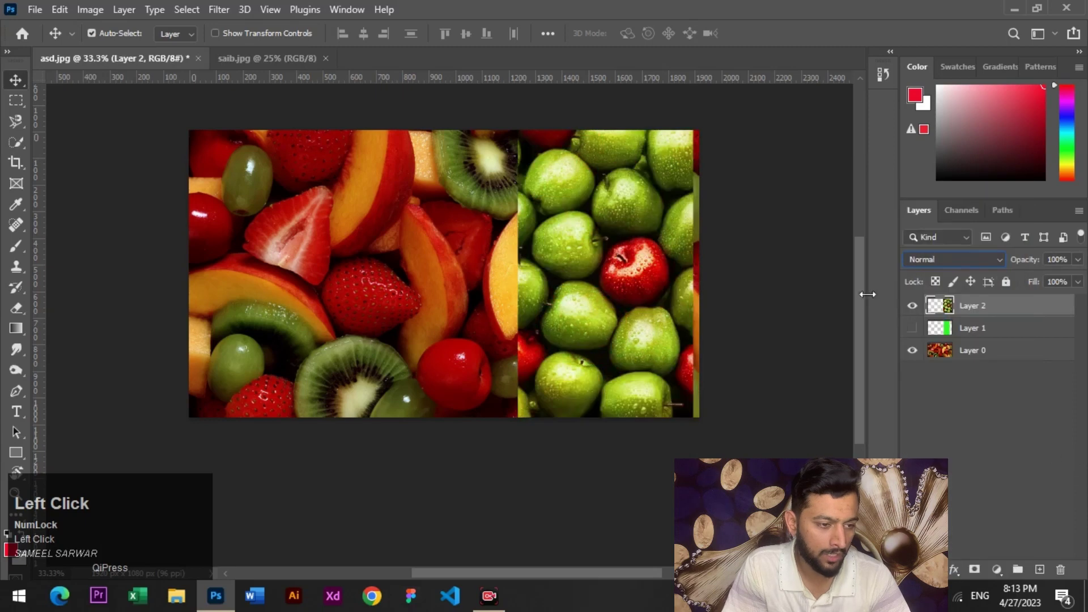